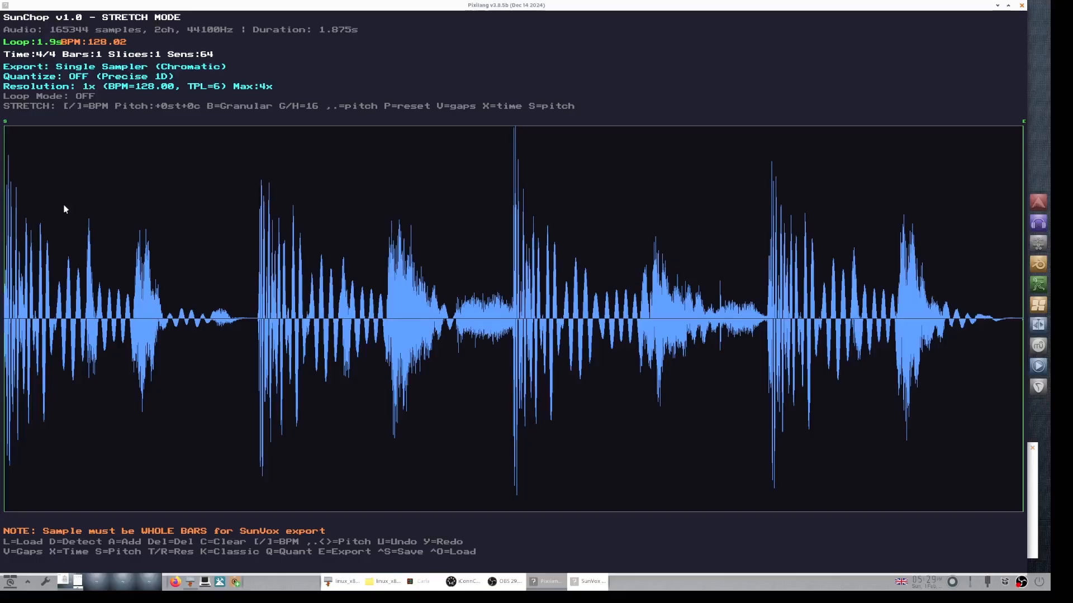
Reveal the linux_x86_64 folder behind the open windows, return to SunChop and auto-detect the loop's slices
left_click(997, 5)
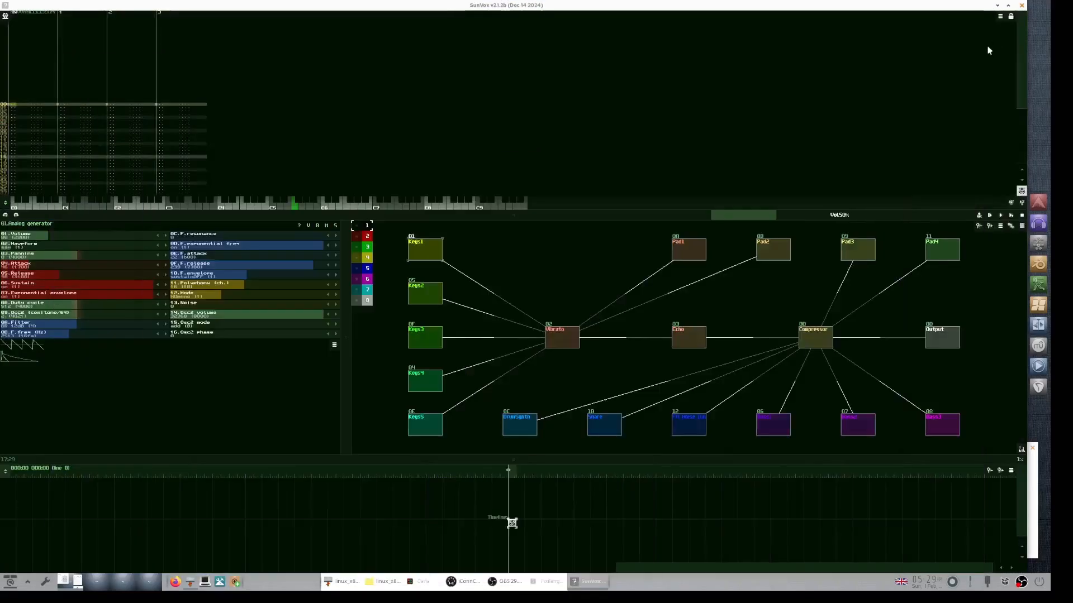
left_click(997, 7)
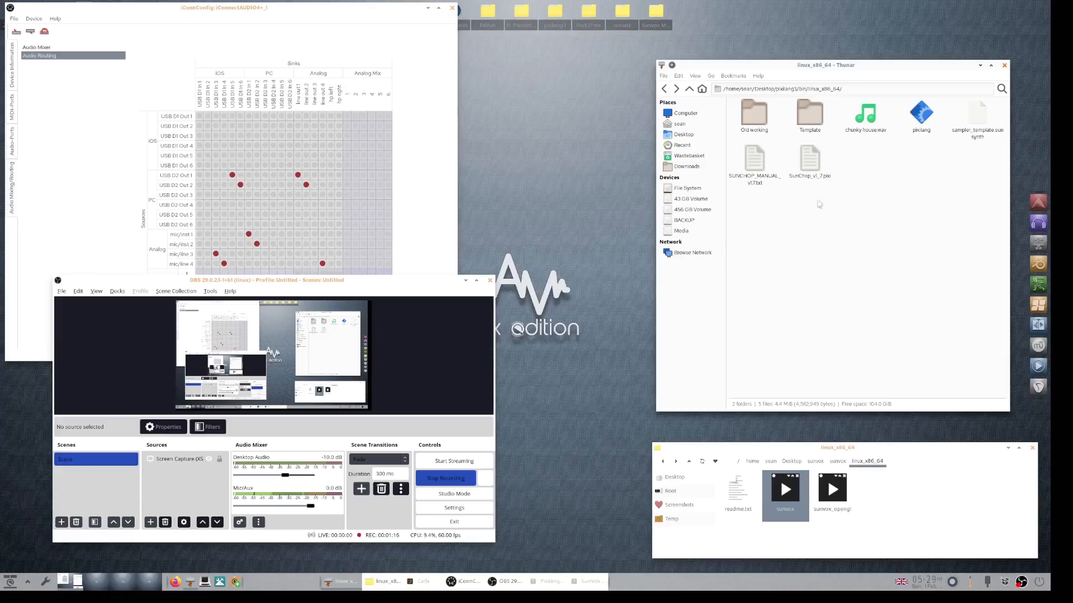
left_click(546, 581)
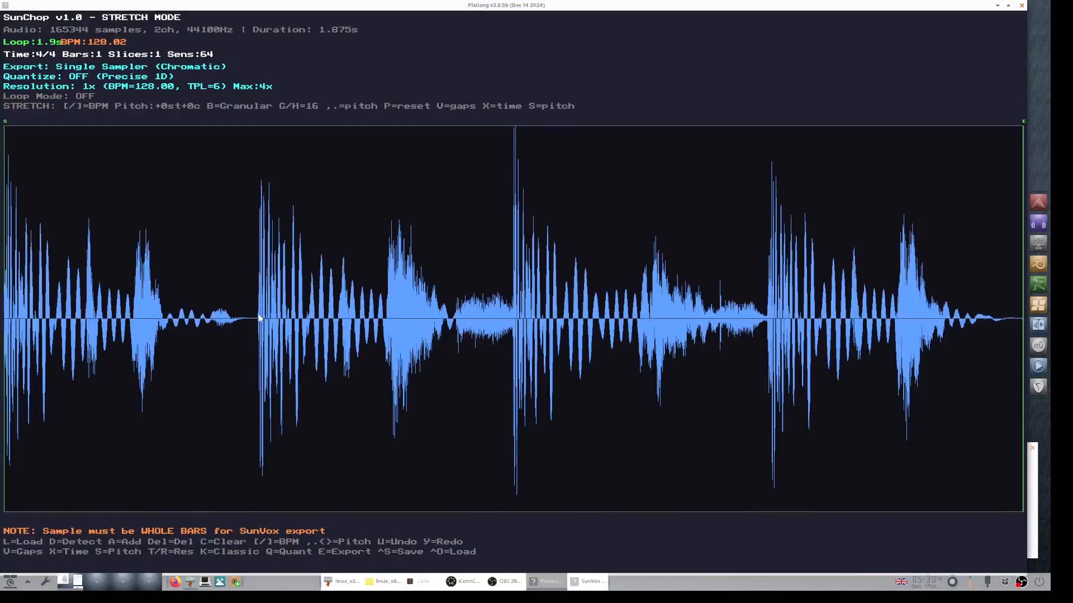
key("d")
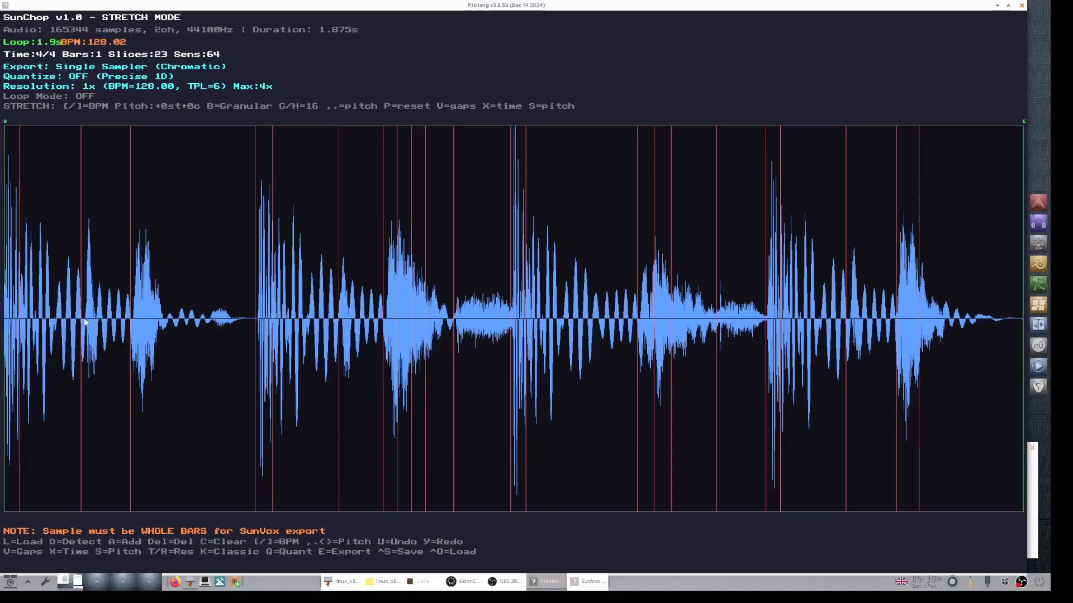
Export the sliced loop as sliced_loop.sunvox into the Desktop folder pixilang3/bin/linux_x86_64
key("e")
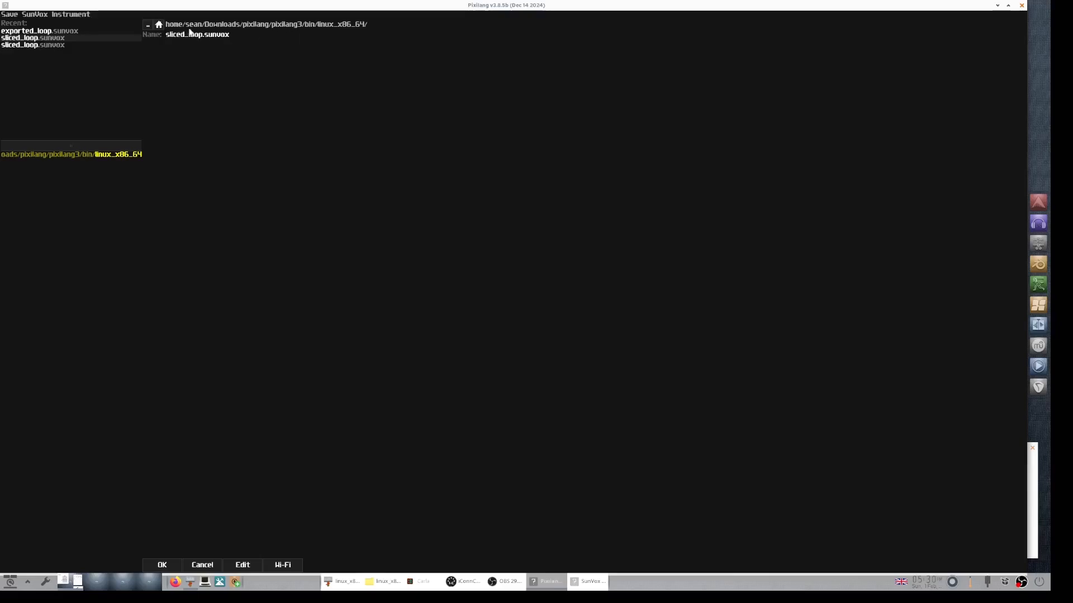
left_click(149, 26)
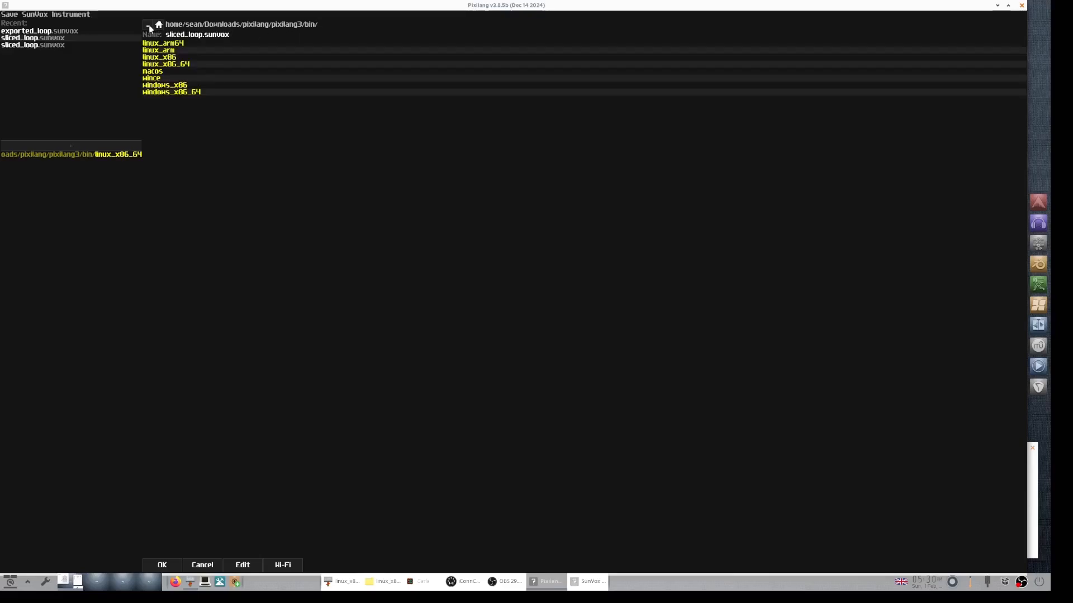
left_click(149, 26)
left_click(149, 26)
left_click(148, 26)
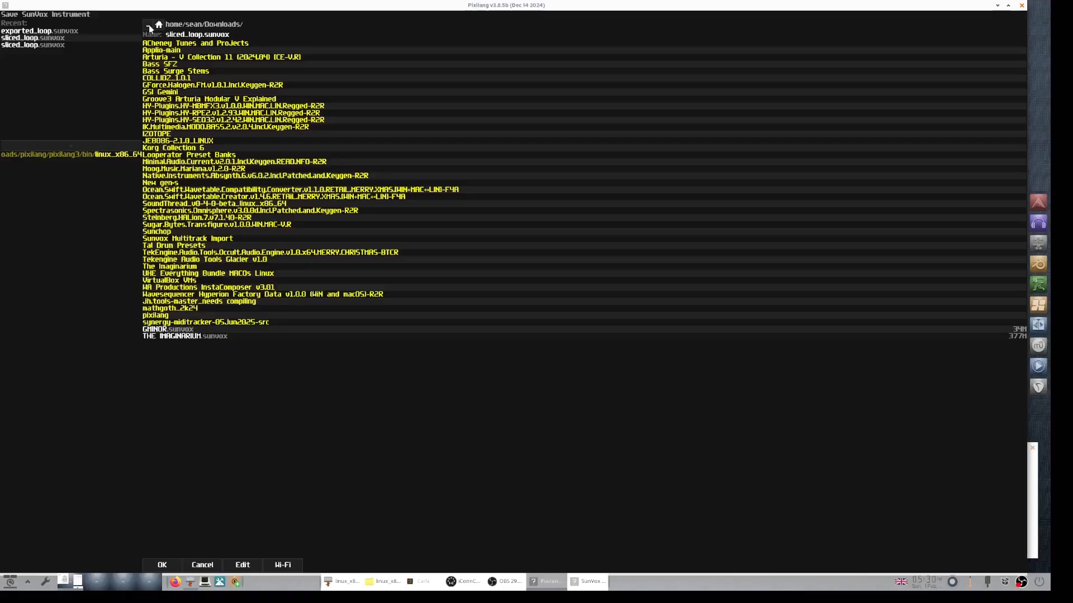
left_click(148, 26)
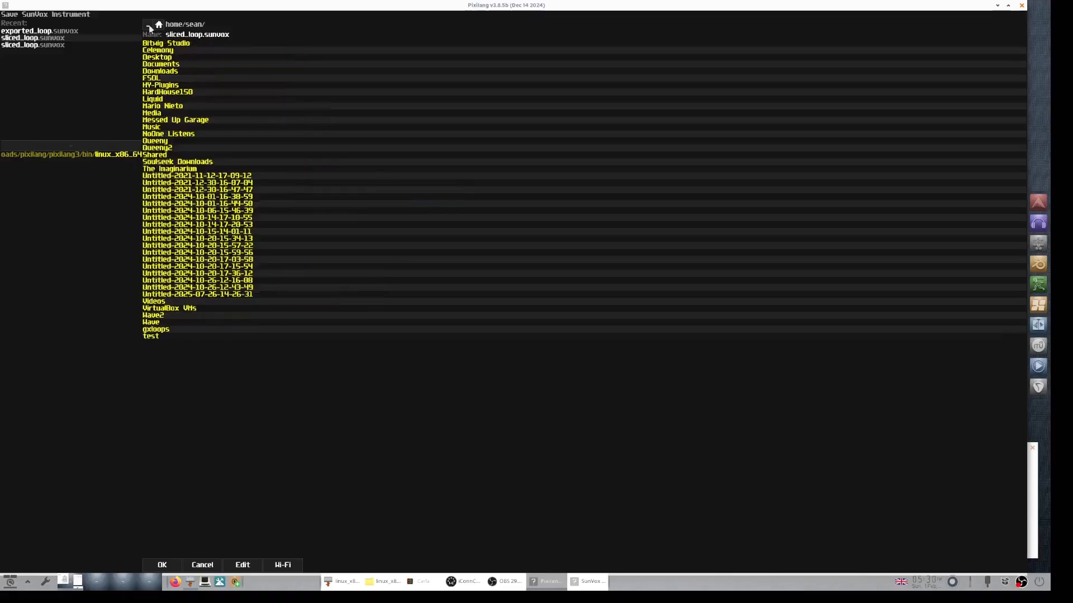
left_click(152, 58)
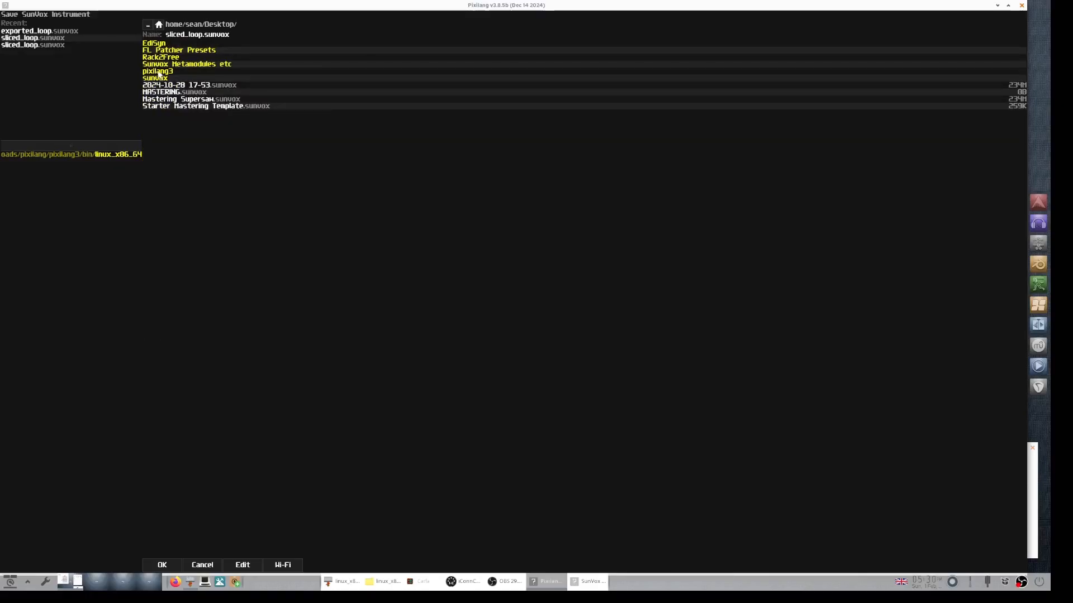
left_click(159, 73)
left_click(149, 44)
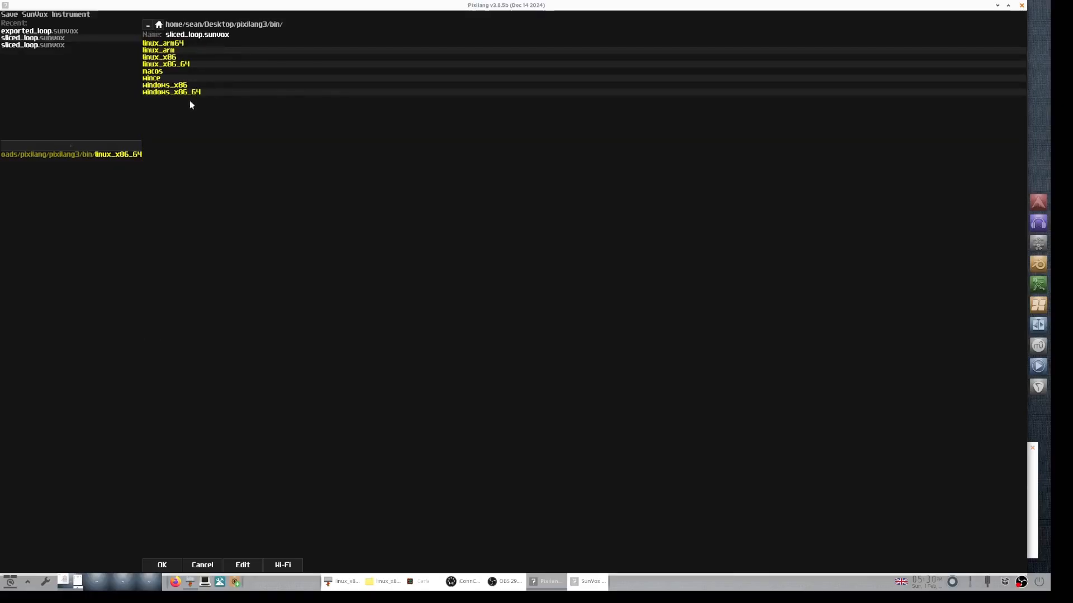
left_click(171, 65)
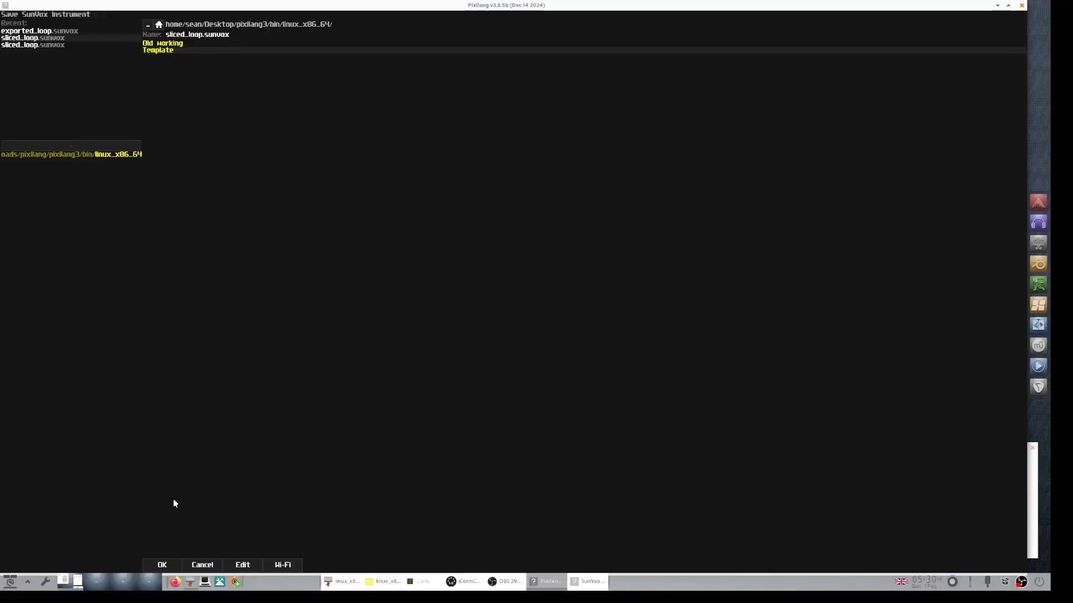
left_click(162, 565)
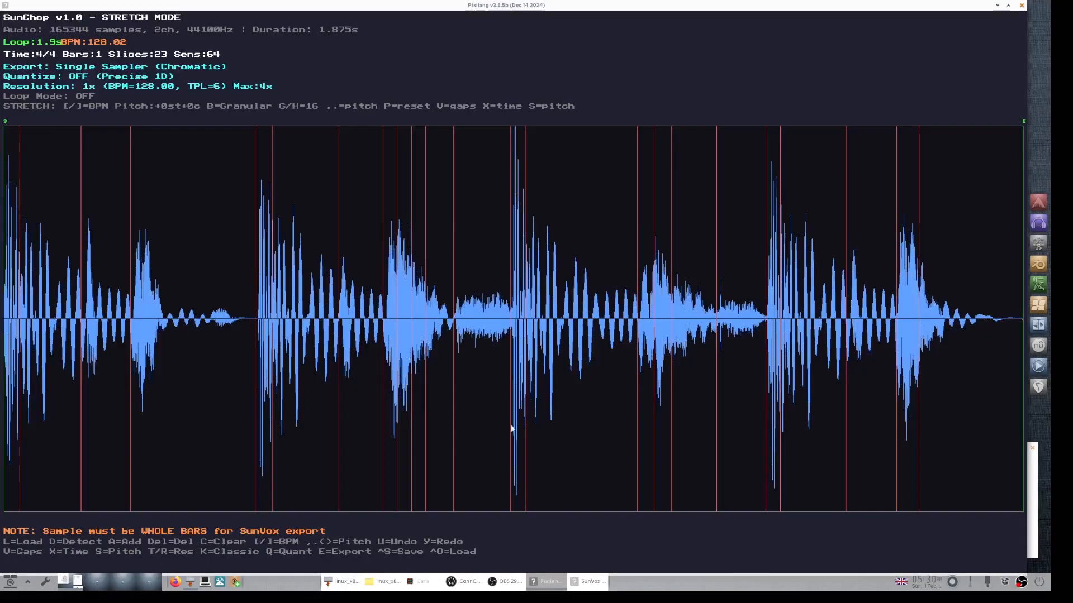
Switch to SunVox and load the project sliced_loop.sunvox
left_click(581, 582)
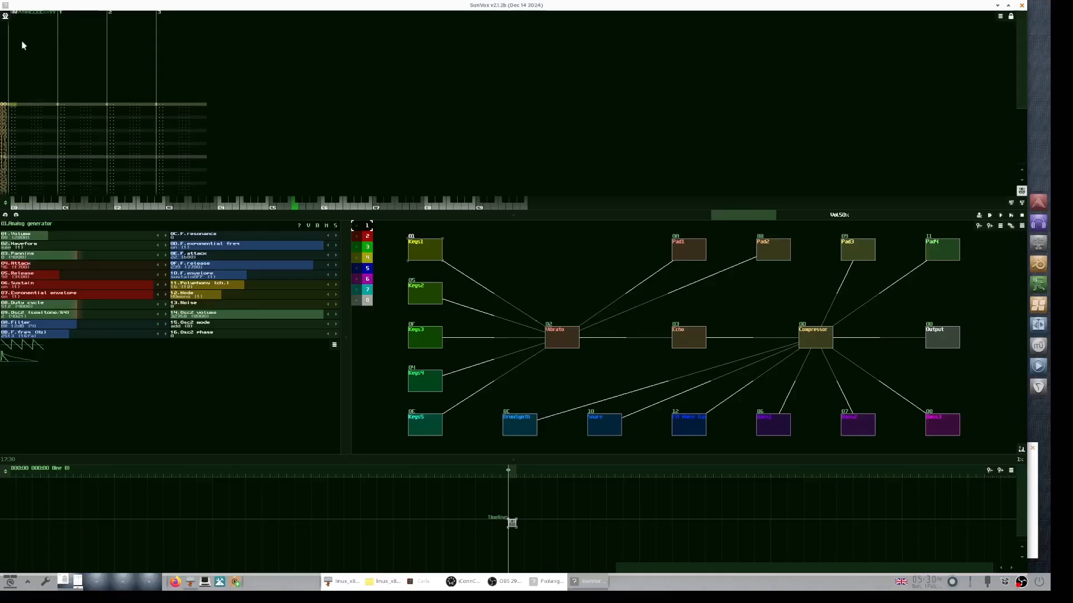
left_click(5, 17)
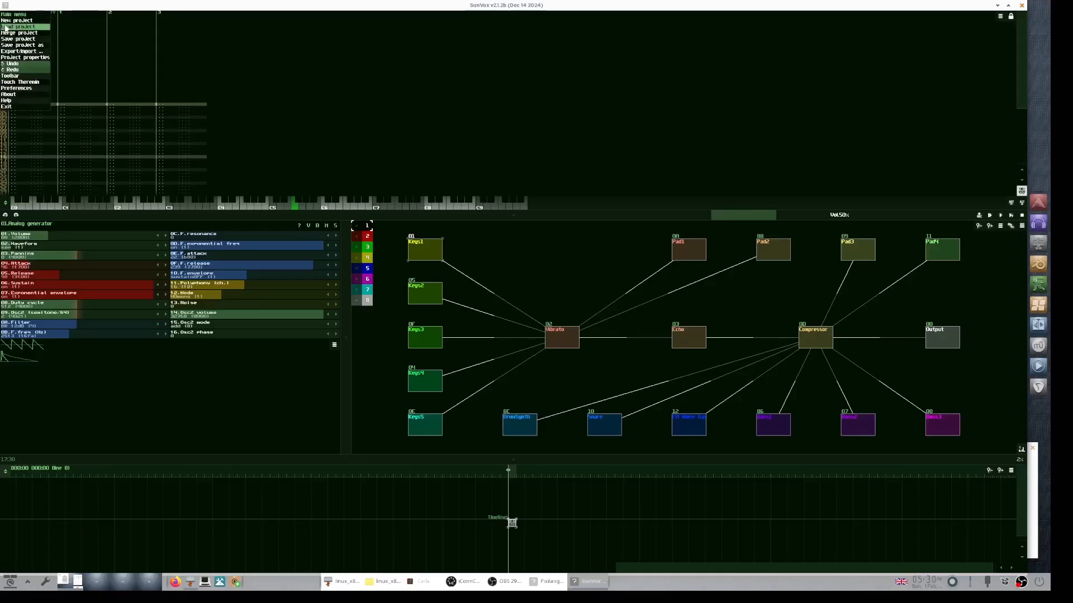
left_click(7, 26)
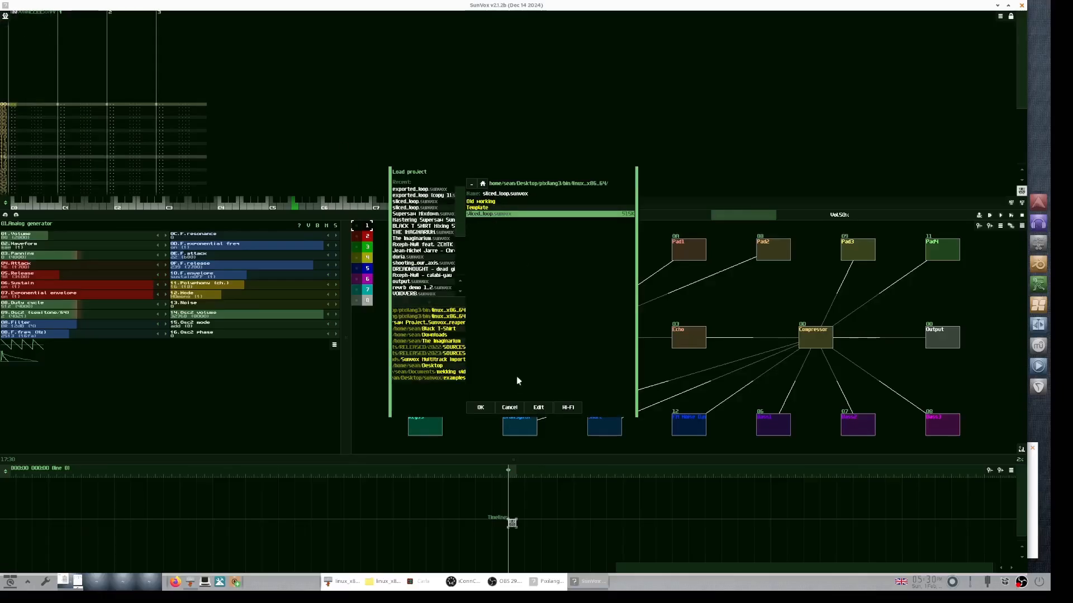
left_click(480, 408)
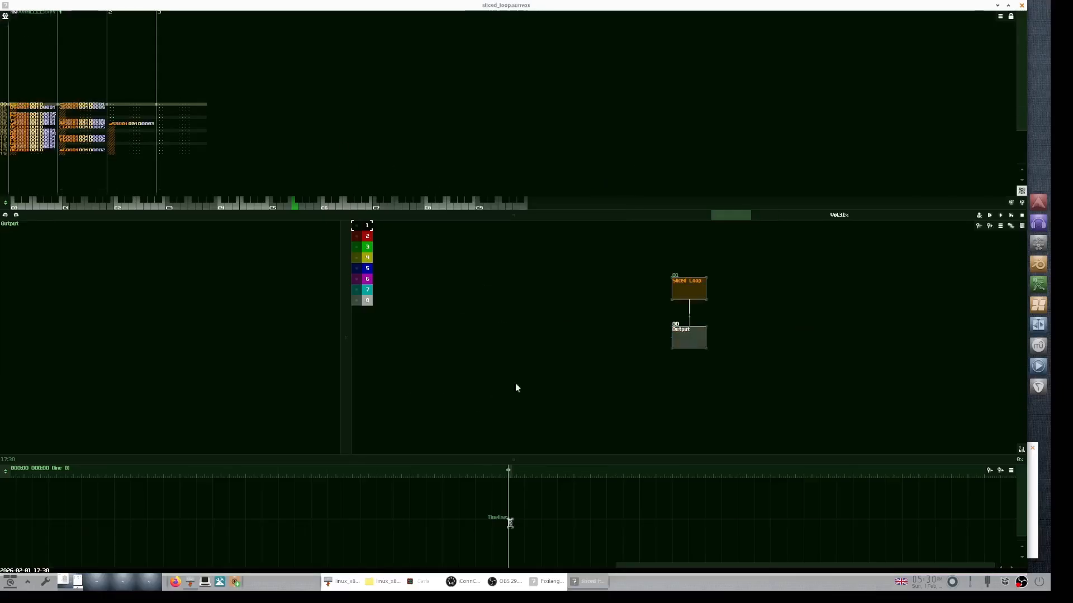
Select the Sliced Loop sampler module and play the pattern briefly to hear the slices
left_click(684, 288)
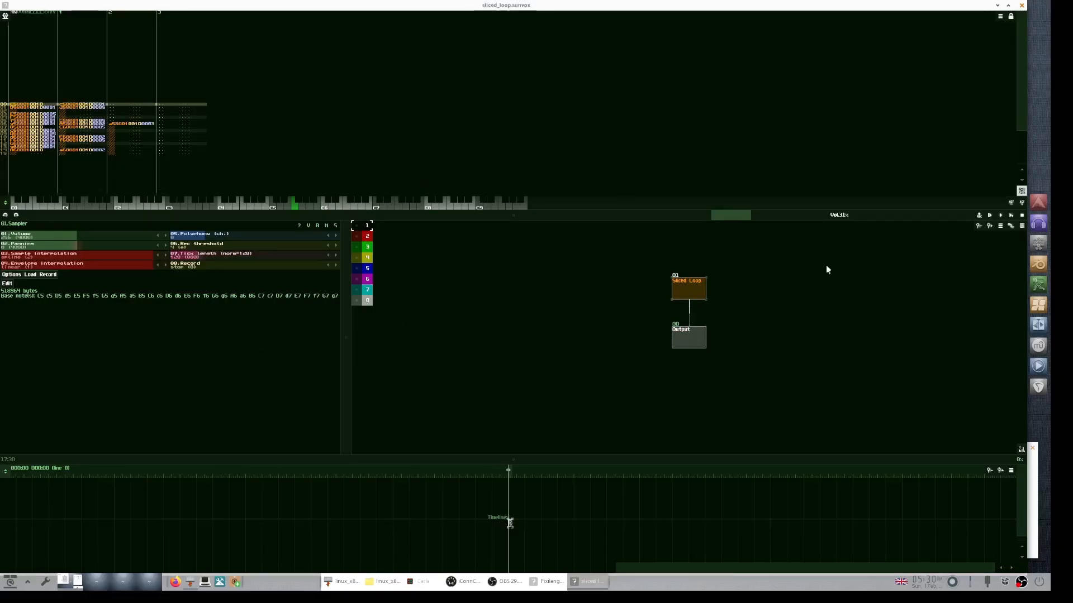
left_click(1011, 217)
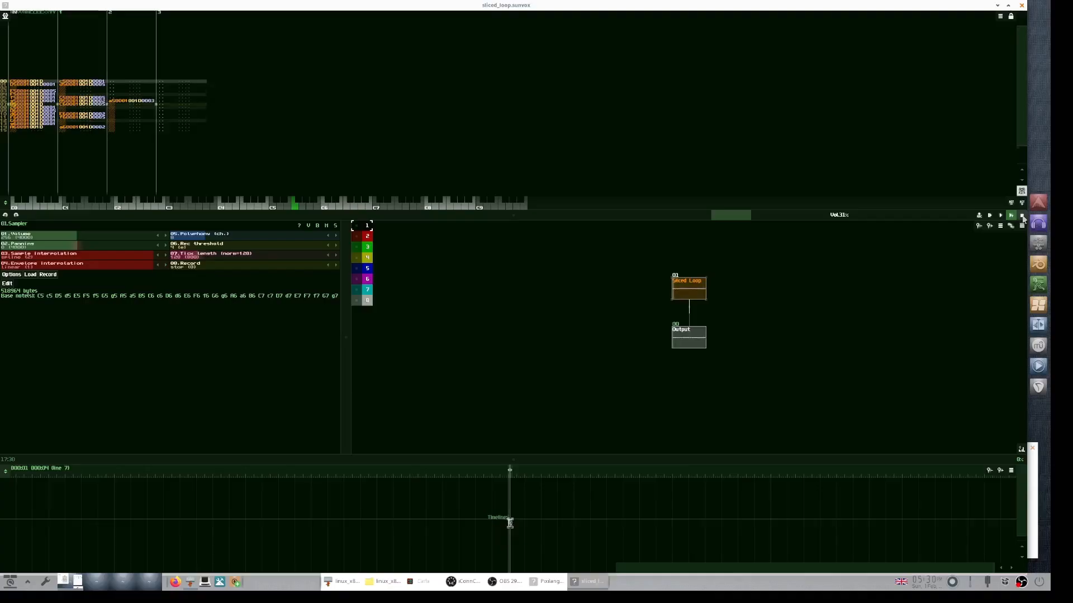
left_click(1022, 216)
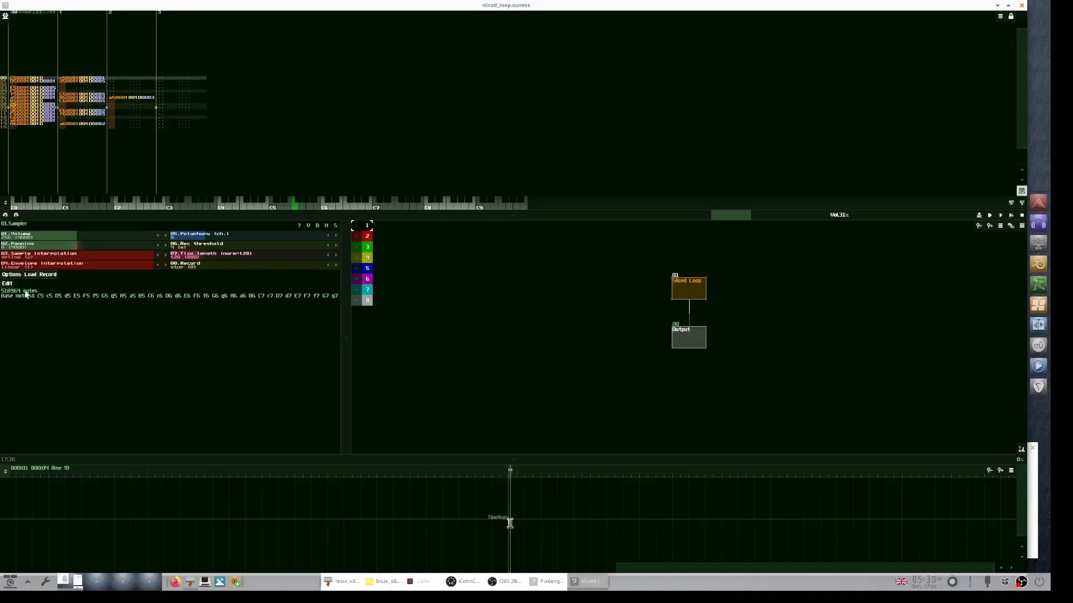
Open the Sliced Loop sampler's sample editor and examine the individual slices among samples 0 to 10 and their active notes
left_click(9, 284)
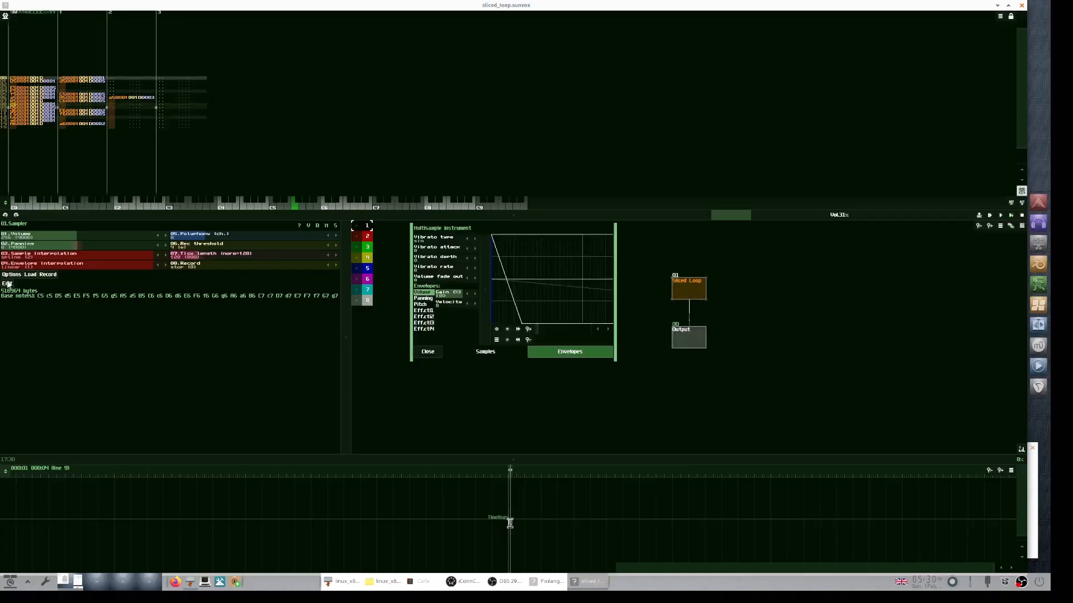
left_click(486, 353)
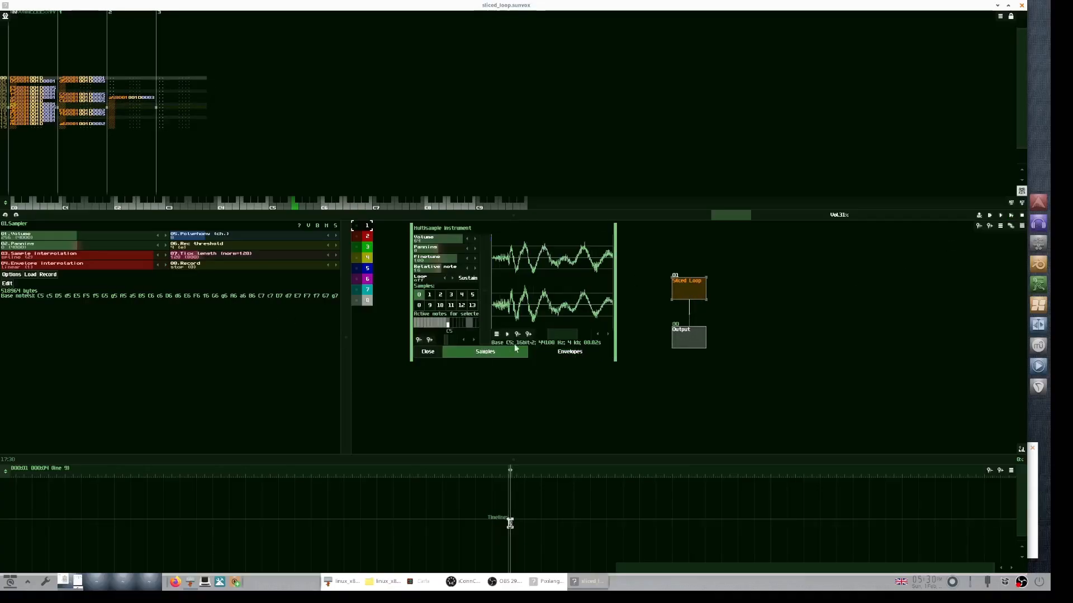
left_click(429, 296)
left_click(440, 296)
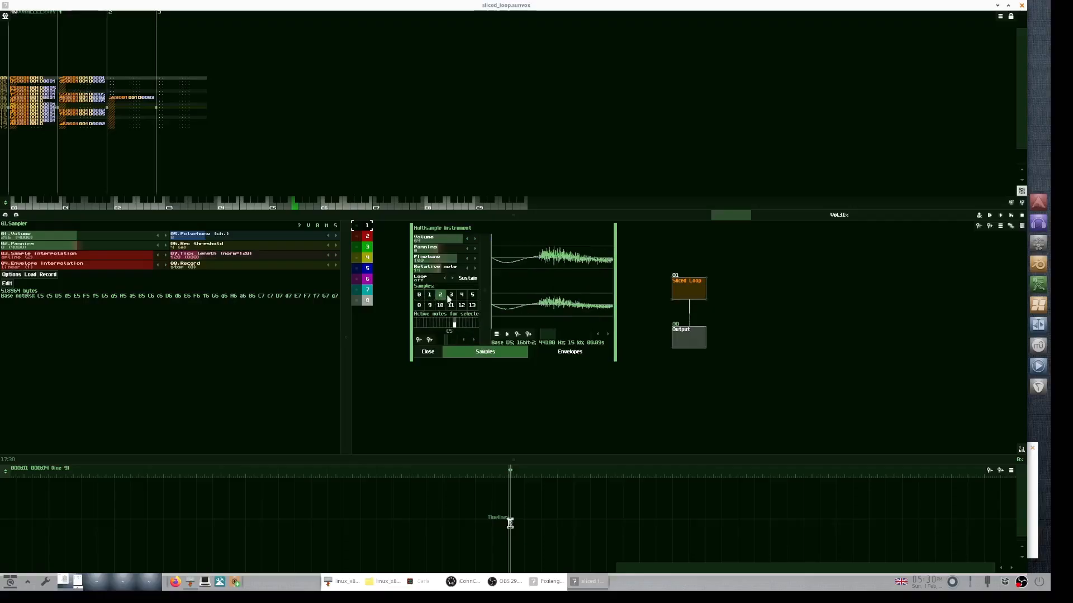
left_click(451, 296)
left_click(462, 296)
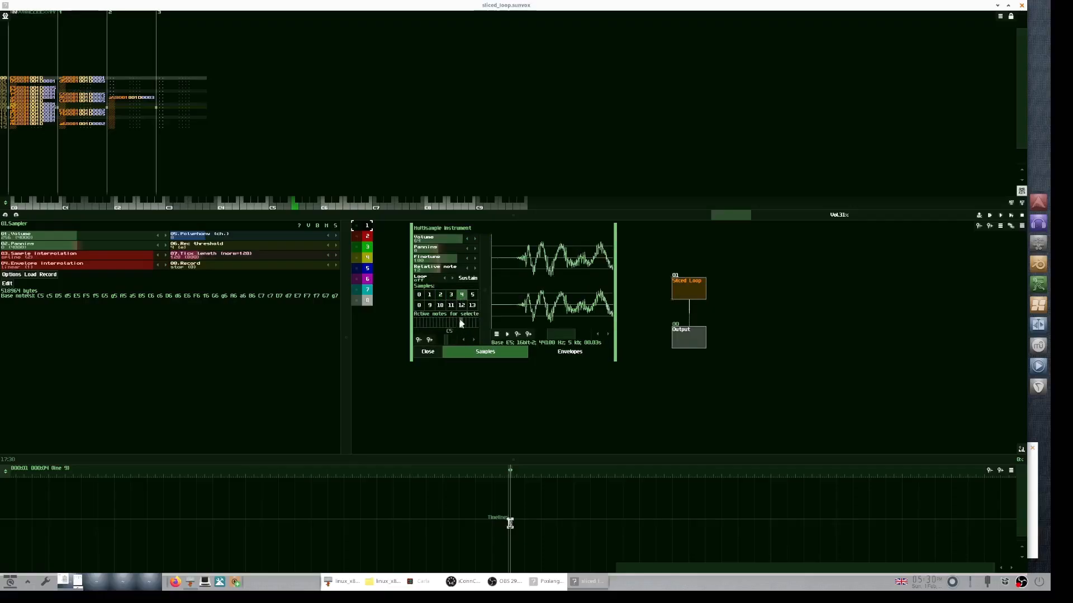
left_click(472, 296)
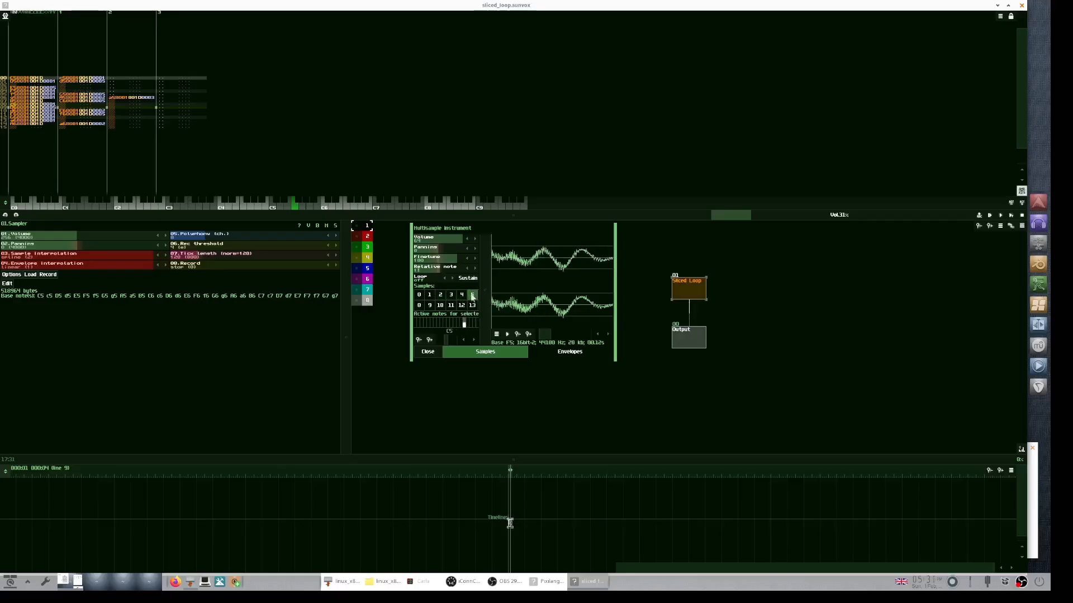
left_click(419, 305)
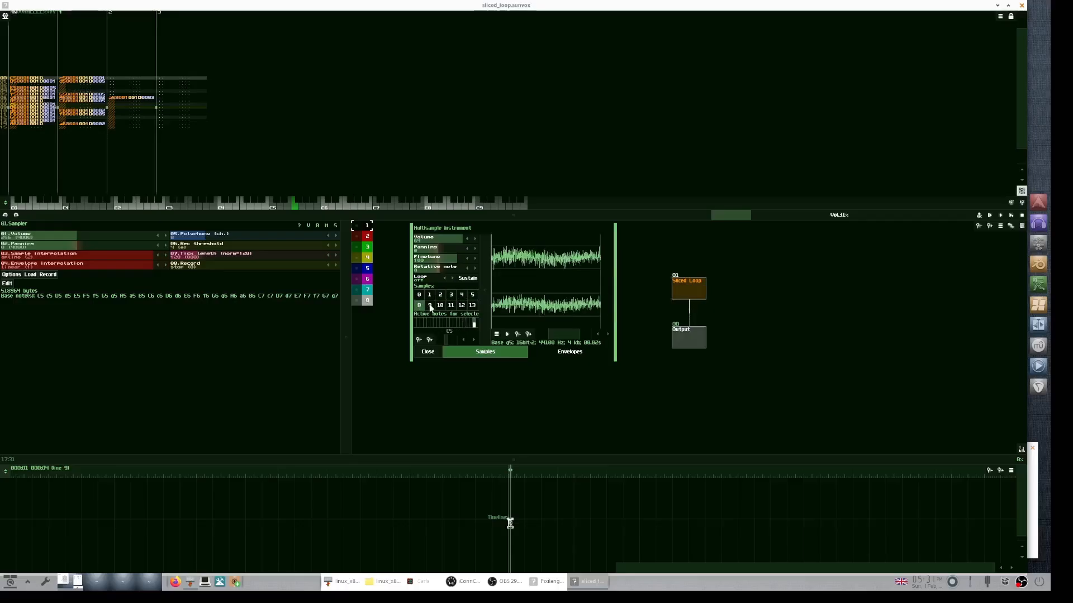
left_click(430, 306)
left_click(440, 305)
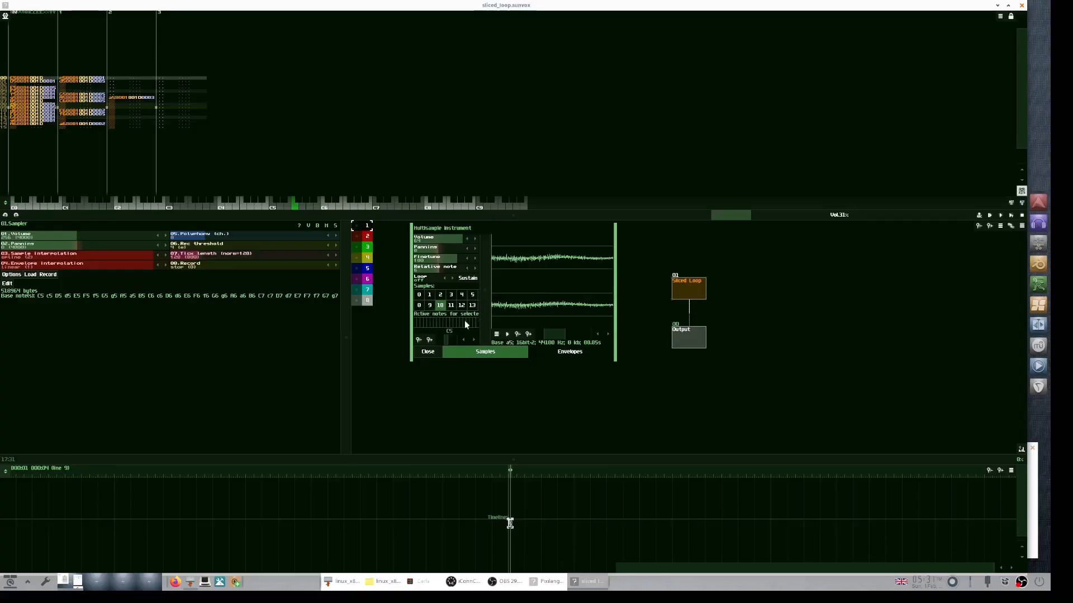
left_click(420, 294)
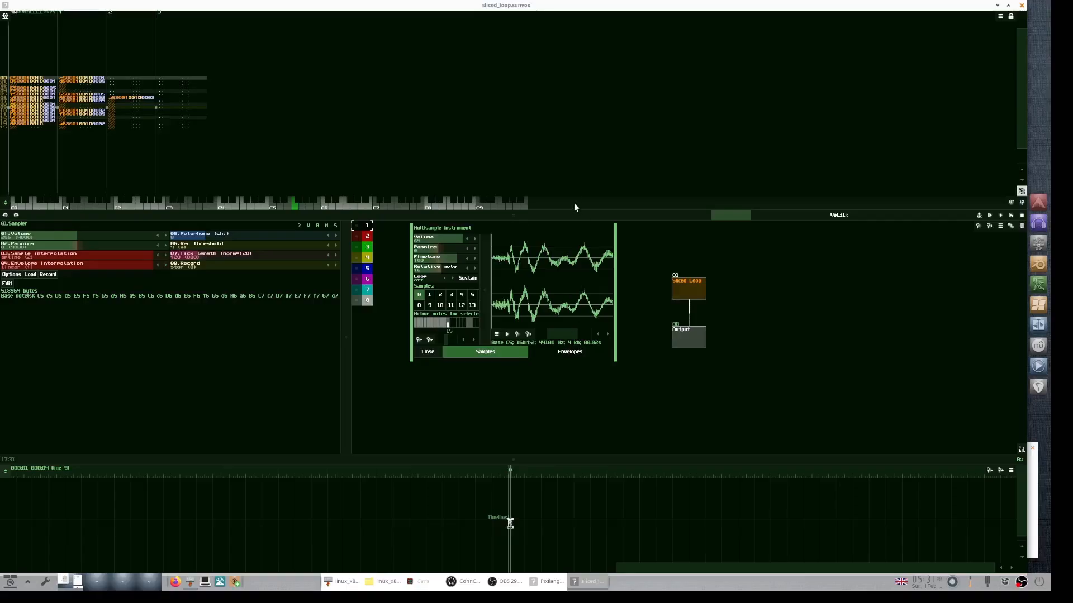
left_click(428, 353)
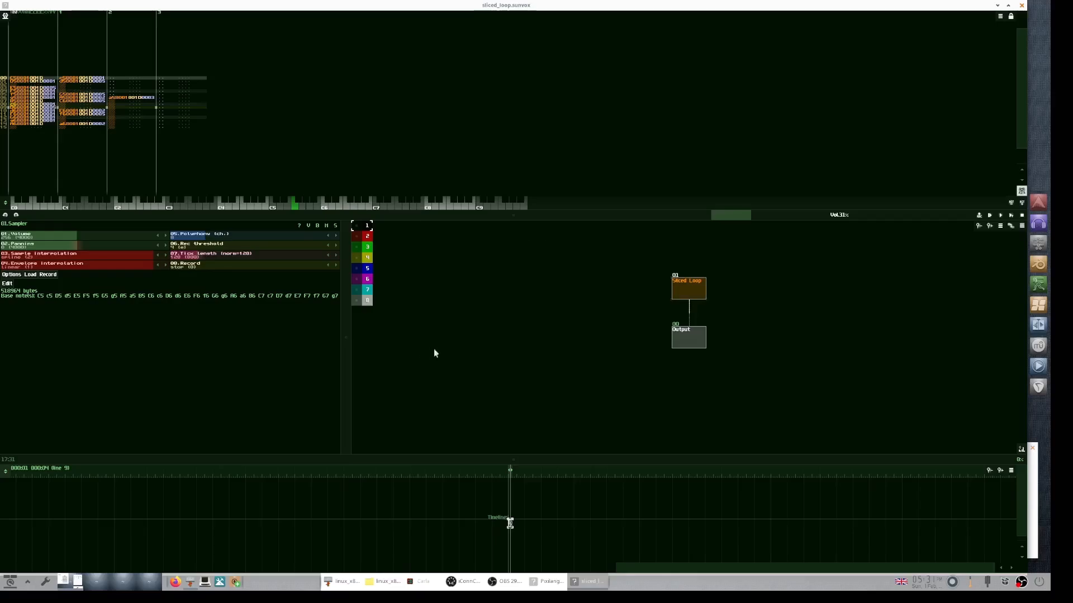
Return to SunChop and clear all detected slices from the loop
left_click(998, 5)
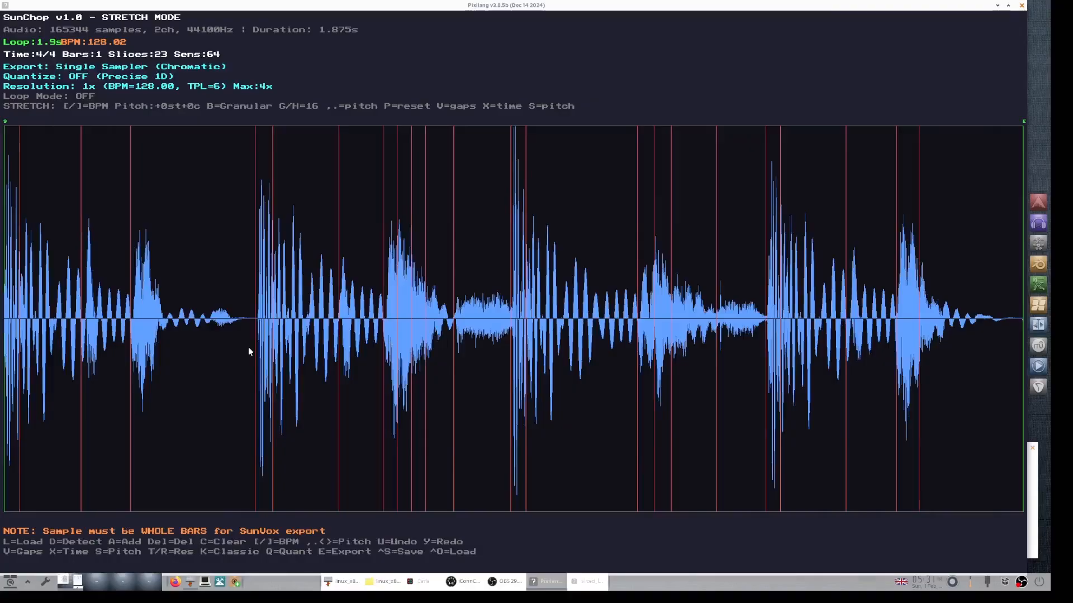
key("c")
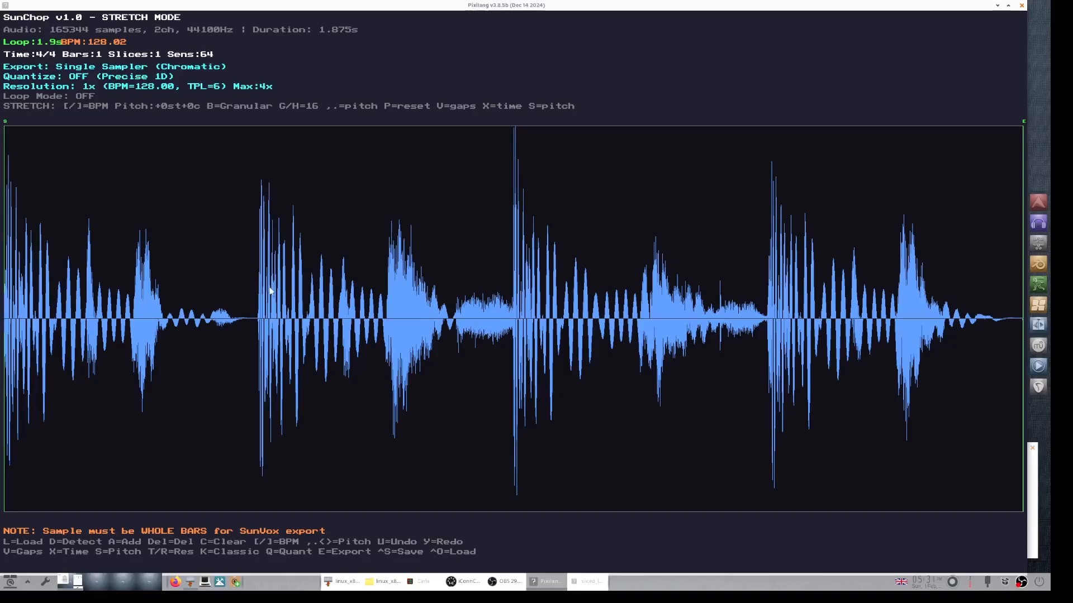
Change the slicing mode from sensitivity to a 1/16 grid and slice the loop on it
key("g")
key("m")
key("g")
key("g")
key("m")
key("m")
key("m")
key("m")
key("m")
key("m")
key("m")
key("m")
key("d")
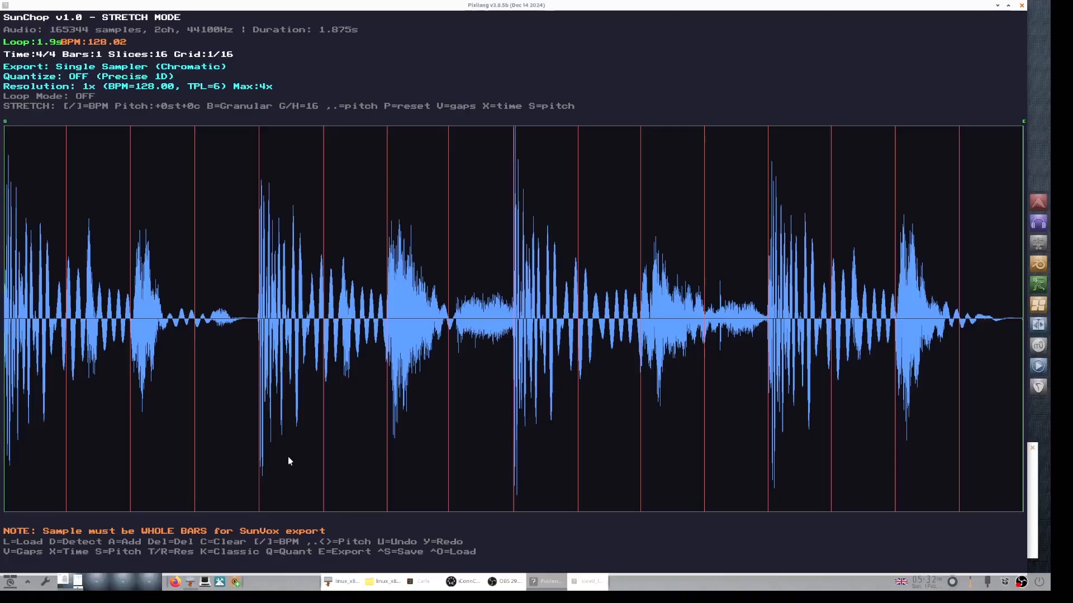
Examine the 1/16 slice markers up close against the first beats of the waveform
scroll(289, 458, "up", 4)
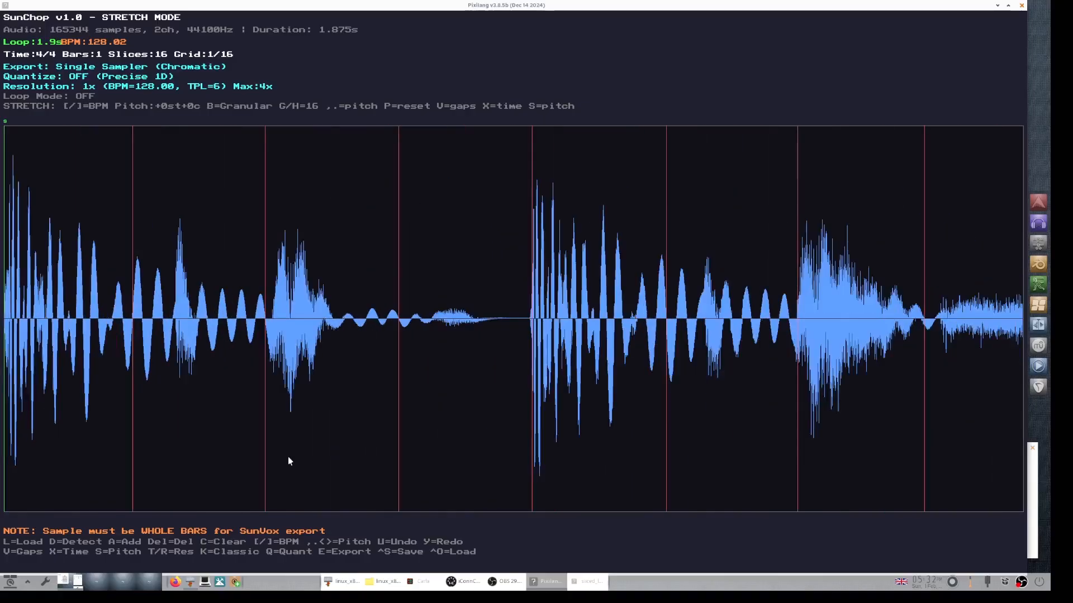
scroll(289, 460, "up", 2)
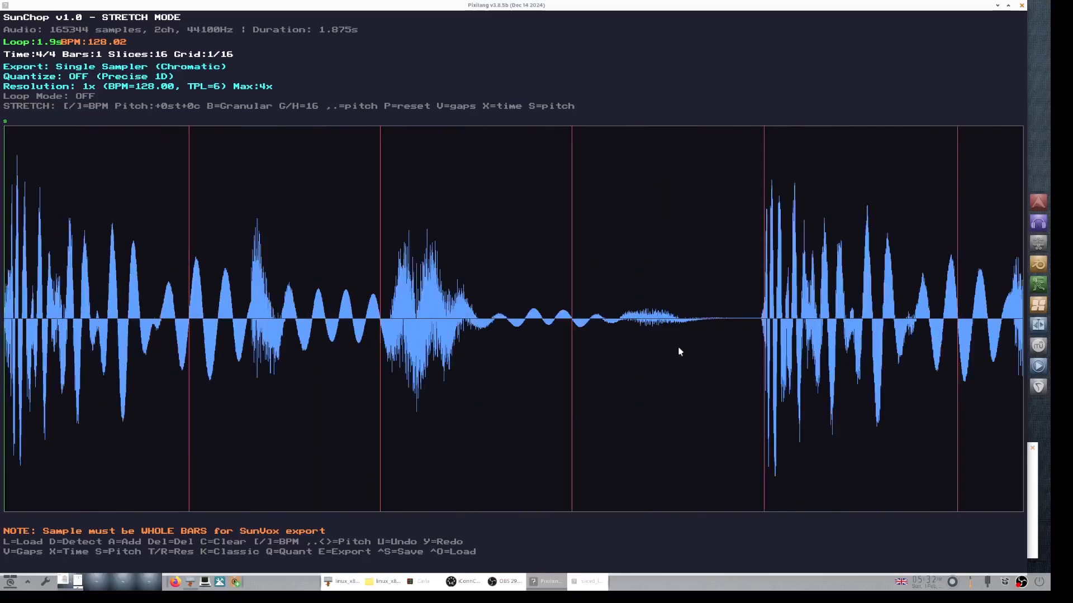
left_click(692, 352)
left_click(692, 349)
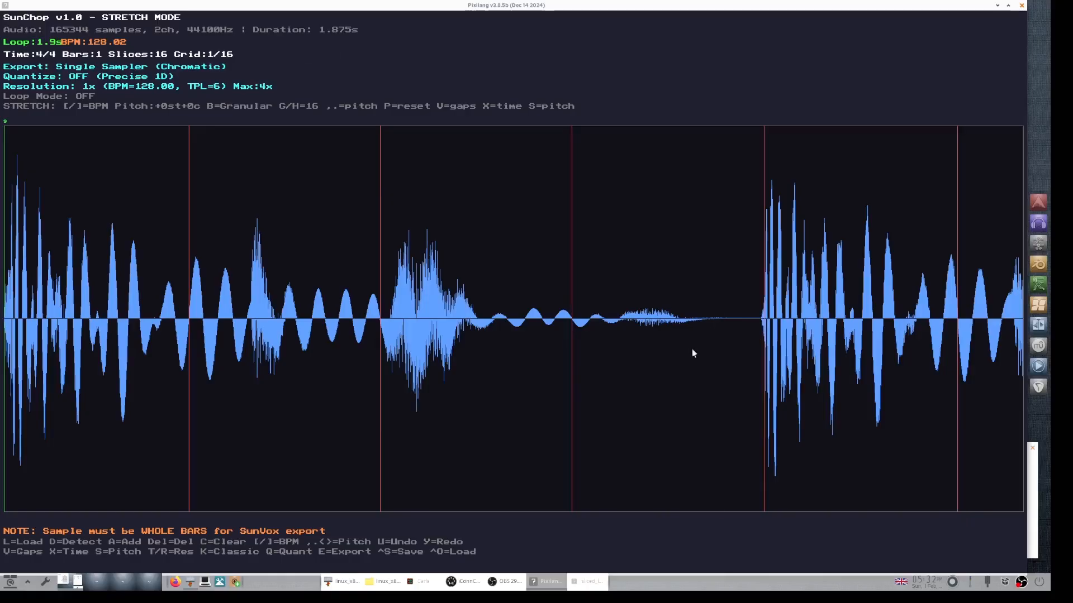
left_click(692, 350)
scroll(749, 394, "down", 5)
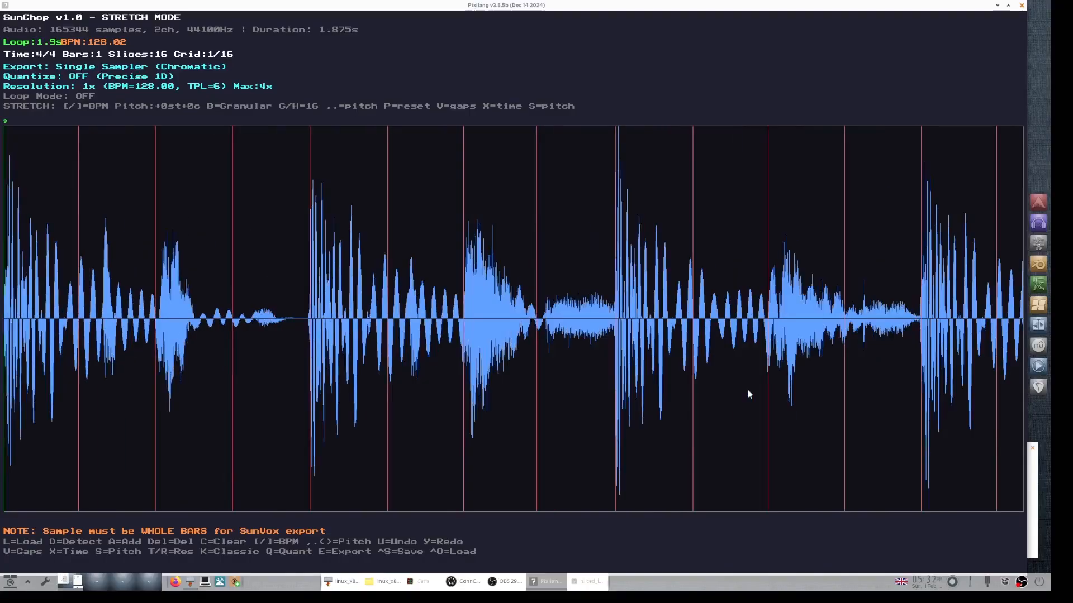
Move the second slice marker onto the onset of the next drum hit and audition the adjusted slices
scroll(750, 395, "down", 4)
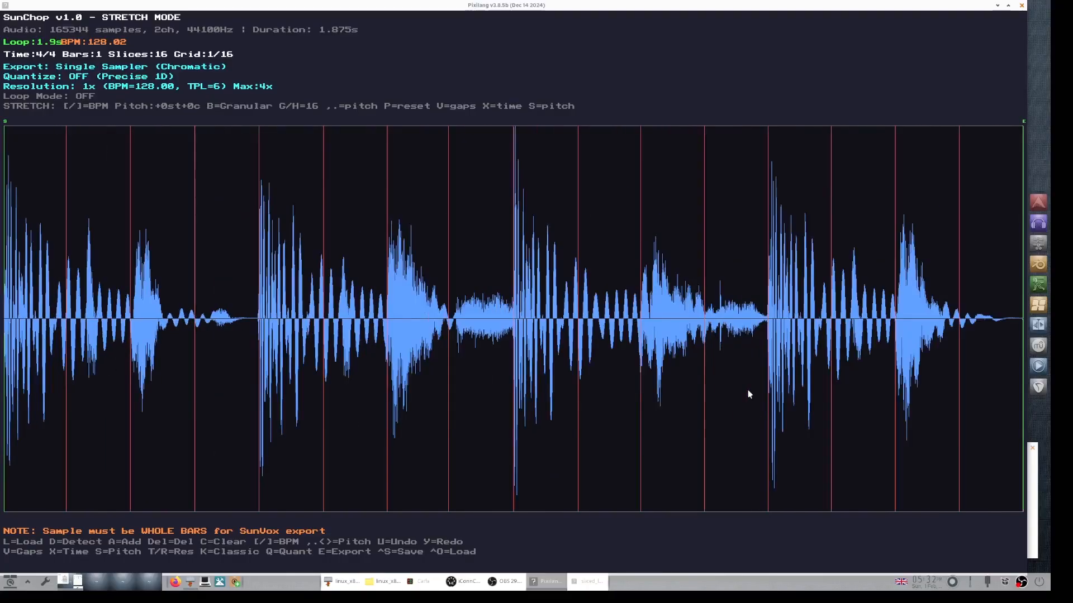
scroll(749, 395, "up", 1)
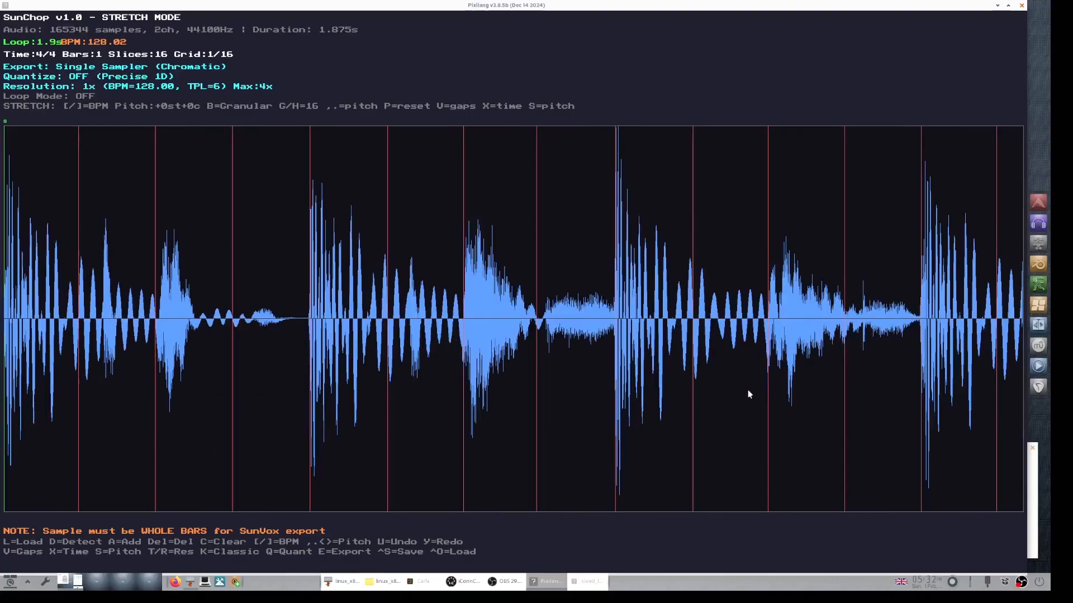
scroll(749, 395, "up", 4)
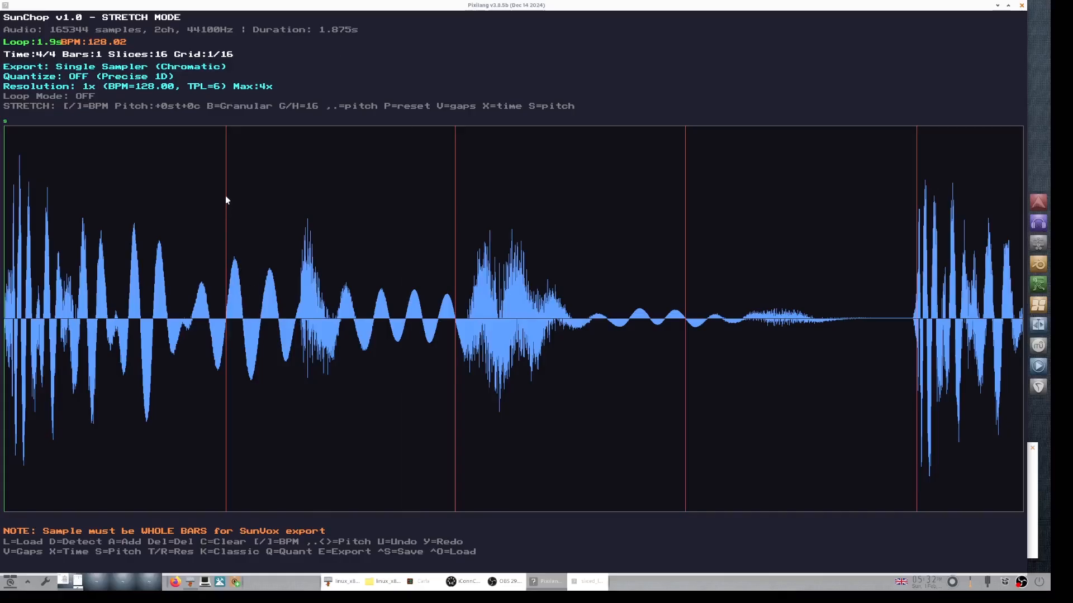
left_click_drag(226, 200, 296, 195)
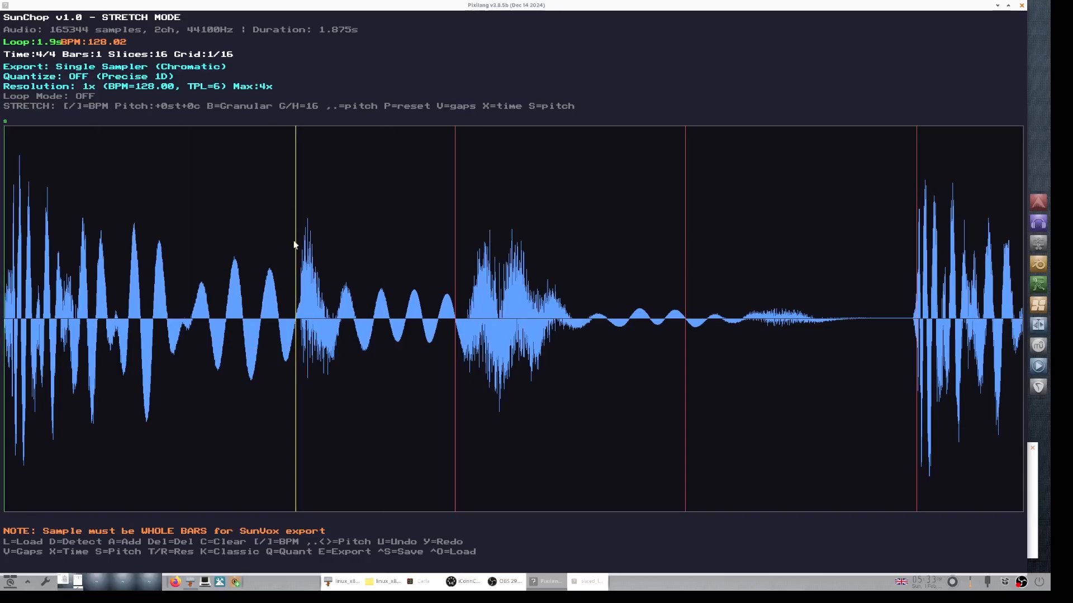
left_click(325, 237)
left_click(334, 252)
left_click(135, 355)
key("space")
scroll(499, 471, "down", 8)
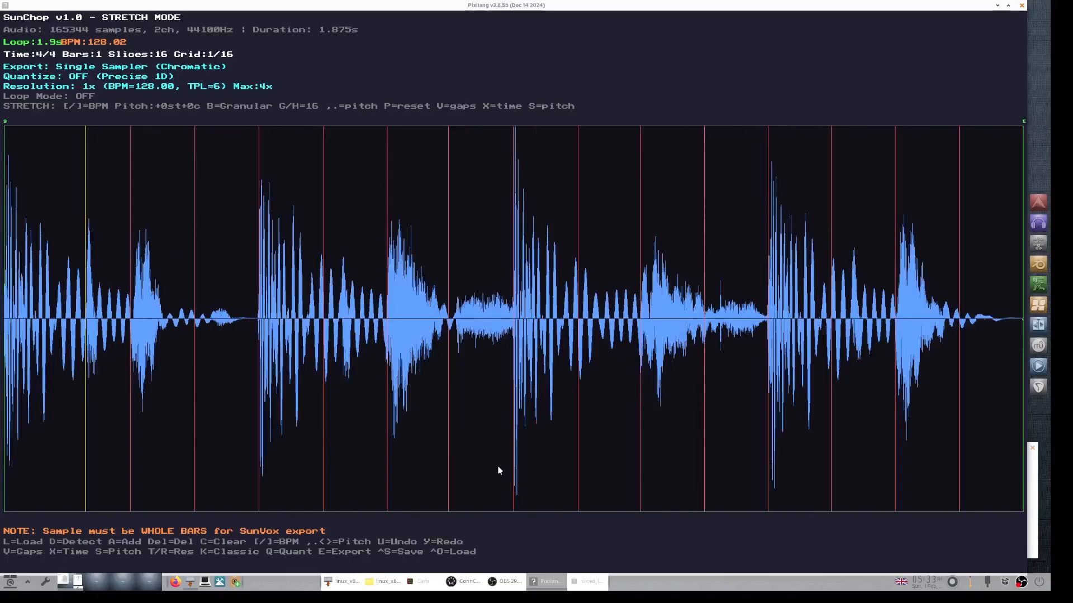
Set the slicing grid to 1/4 without re-slicing the loop
scroll(499, 471, "up", 1)
key("g")
key("h")
key("h")
key("h")
left_click(212, 261)
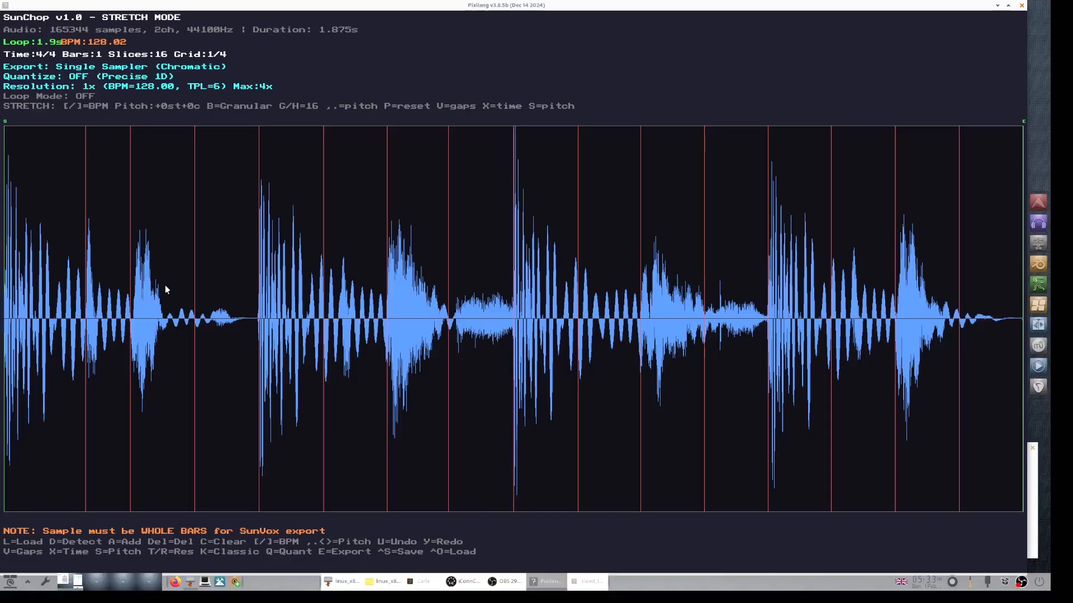
Set the export mode to Multi-Sampler + Filters and save the project over sliced_loop.sunvox
key("e")
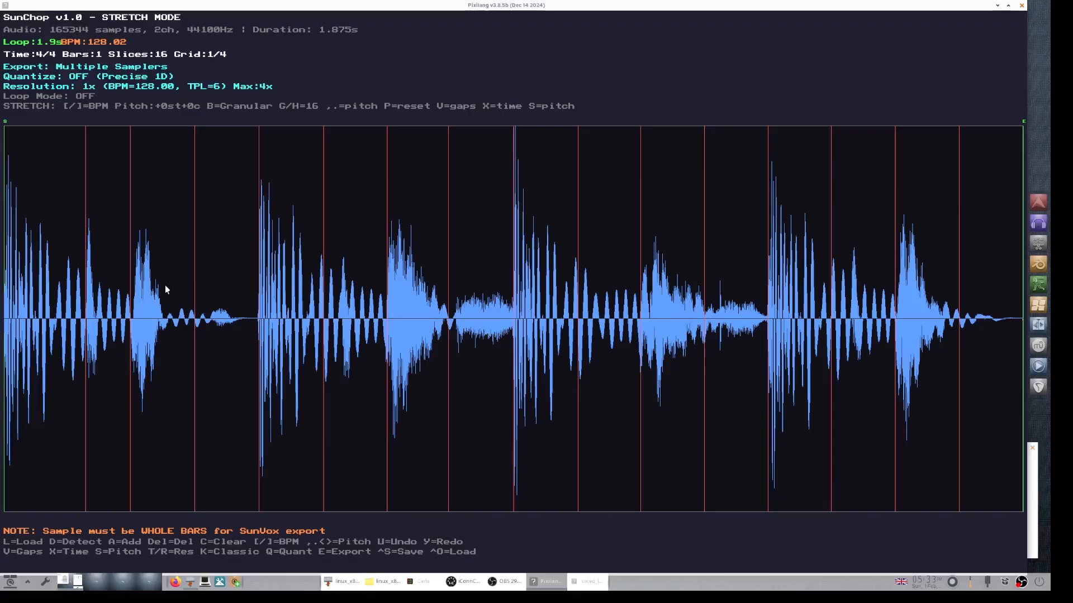
key("e")
key("e")
key("ctrl+s")
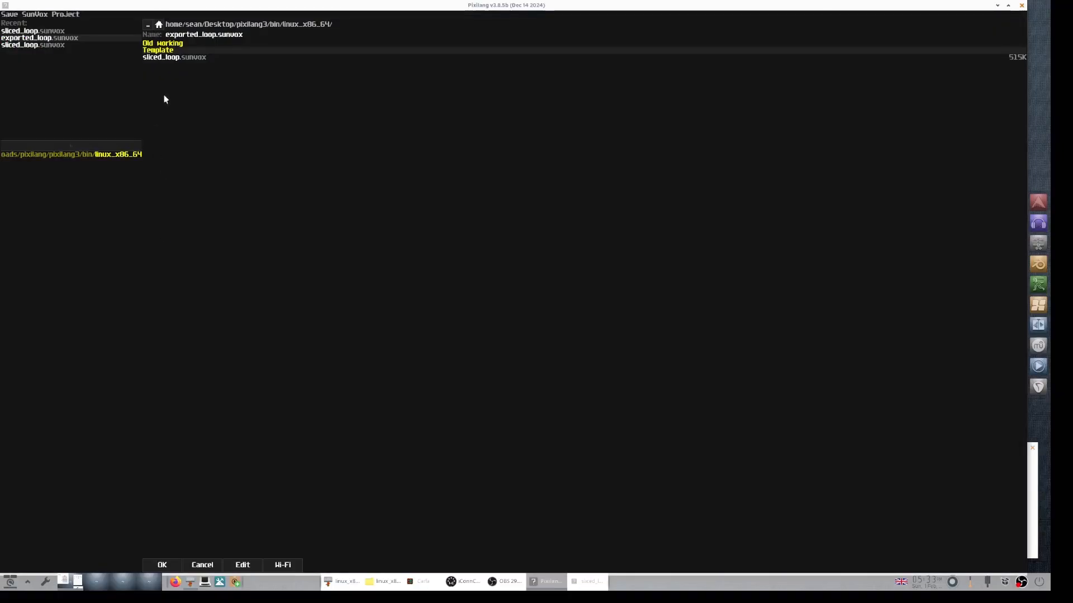
left_click(166, 58)
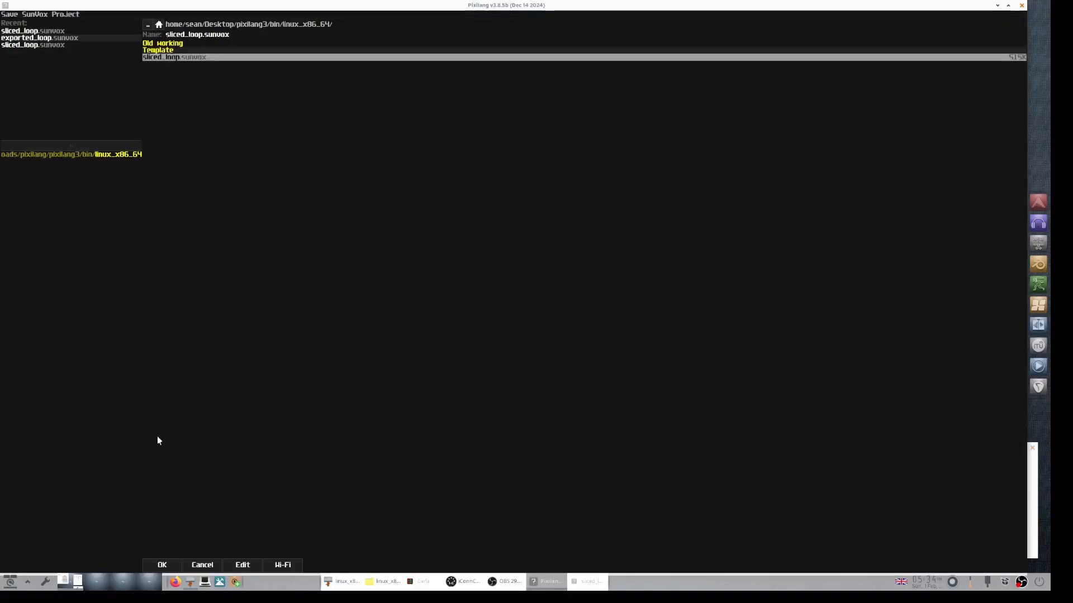
left_click(163, 566)
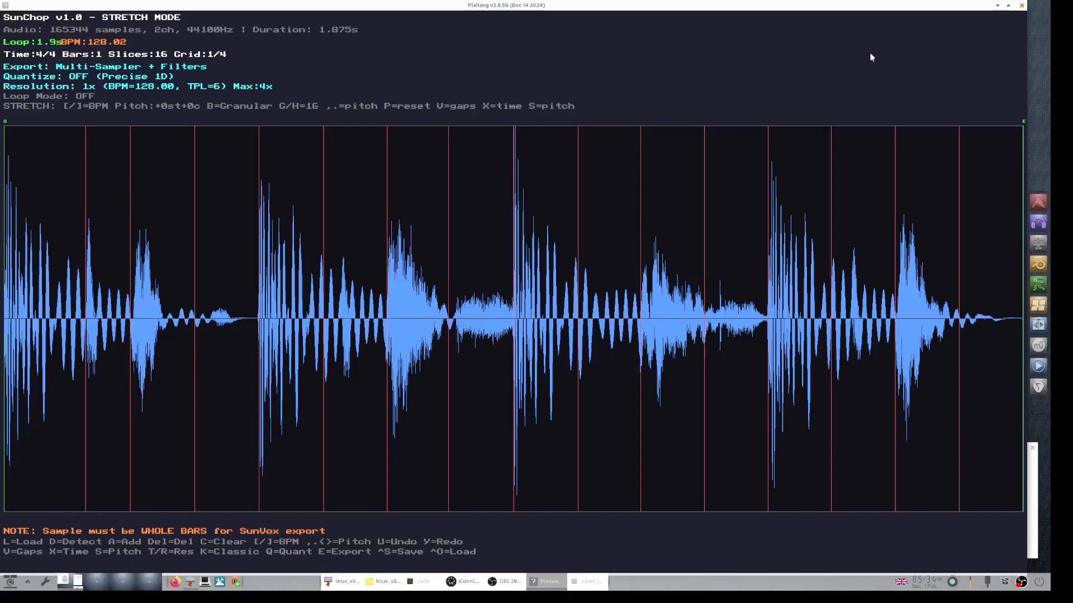
Switch to SunVox and load the re-exported sliced_loop.sunvox project
left_click(585, 584)
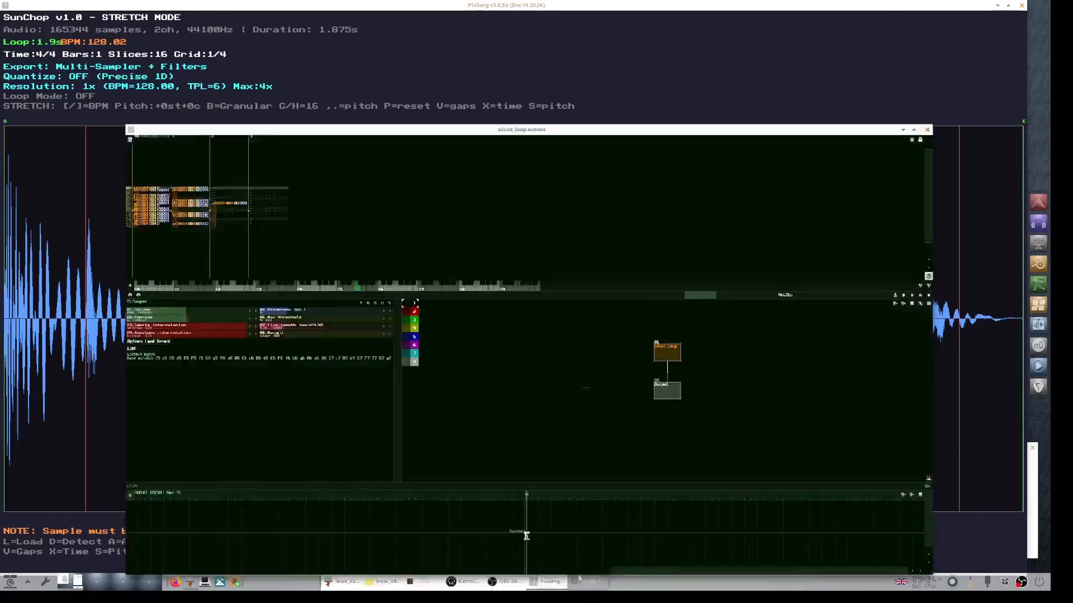
left_click(6, 17)
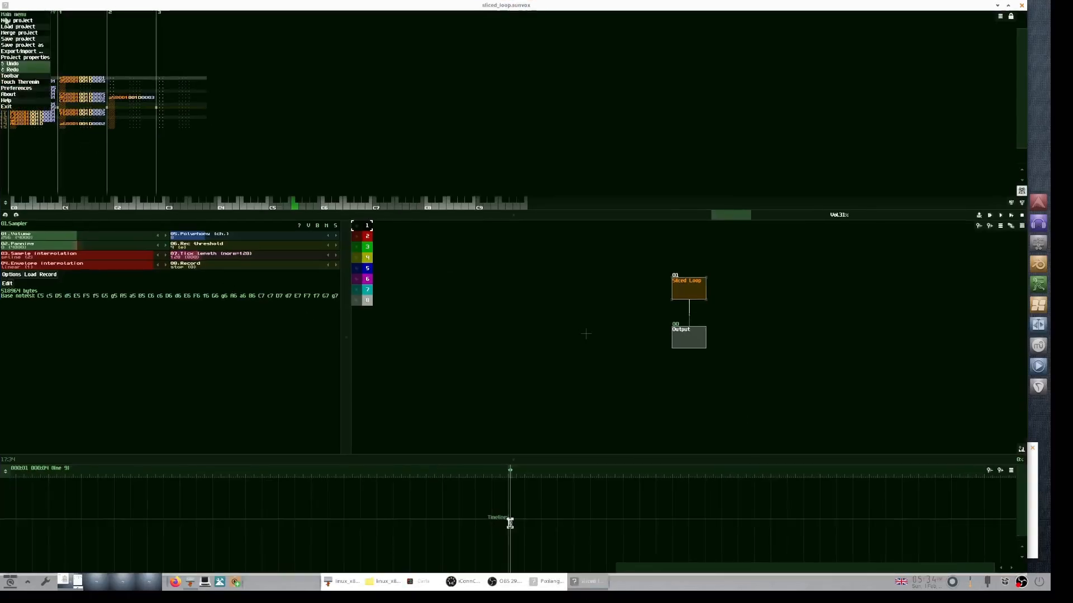
left_click(6, 27)
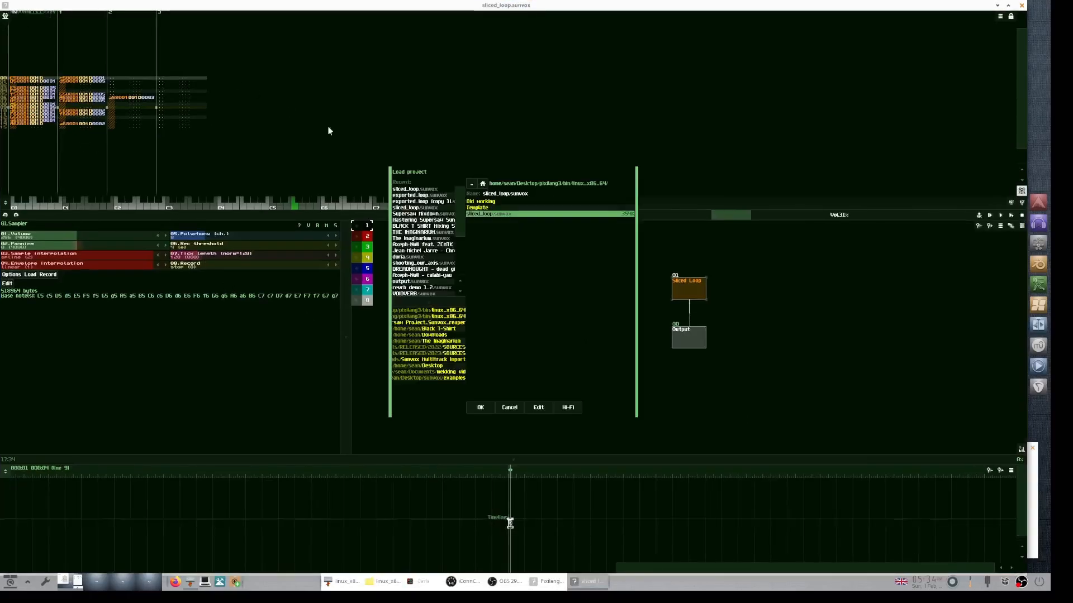
double_click(481, 410)
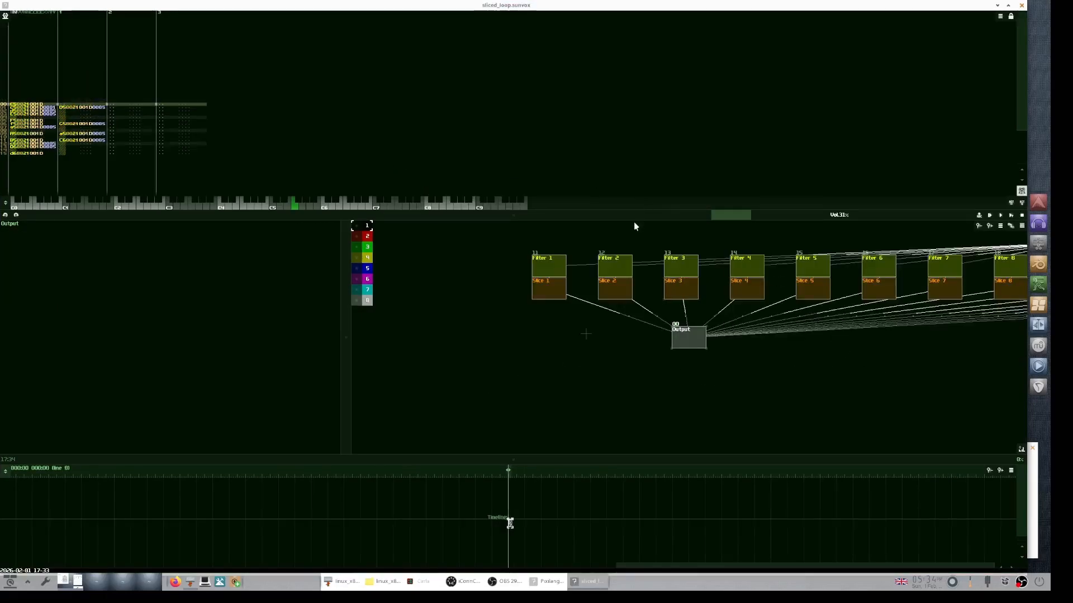
Enlarge the module view and inspect the Note Router, Filter 2 and the Slice 2, 3 and 4 samplers
left_click_drag(629, 219, 561, 134)
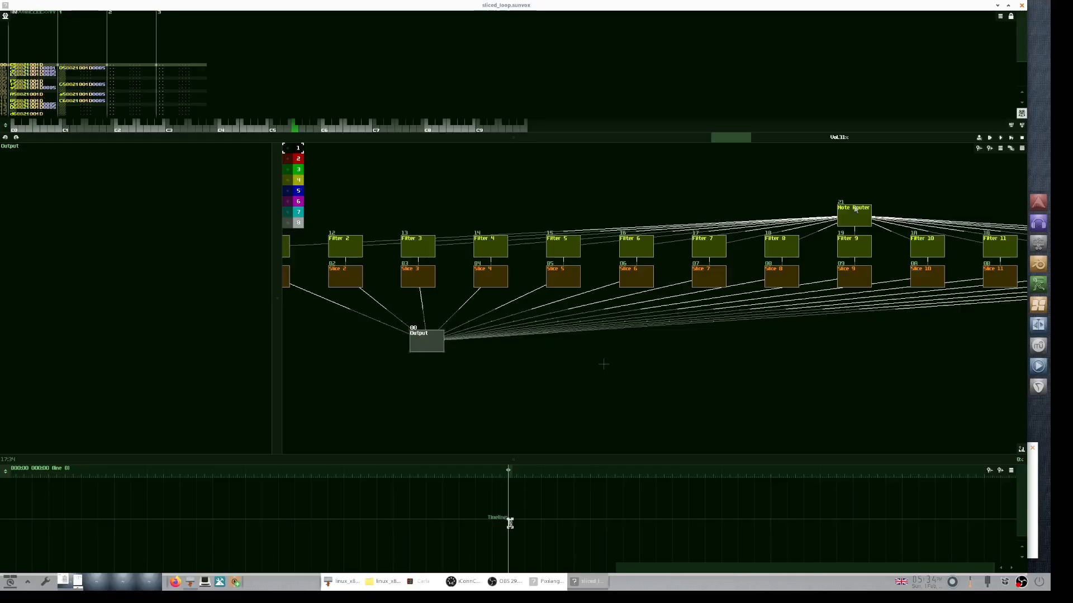
left_click_drag(850, 211, 854, 201)
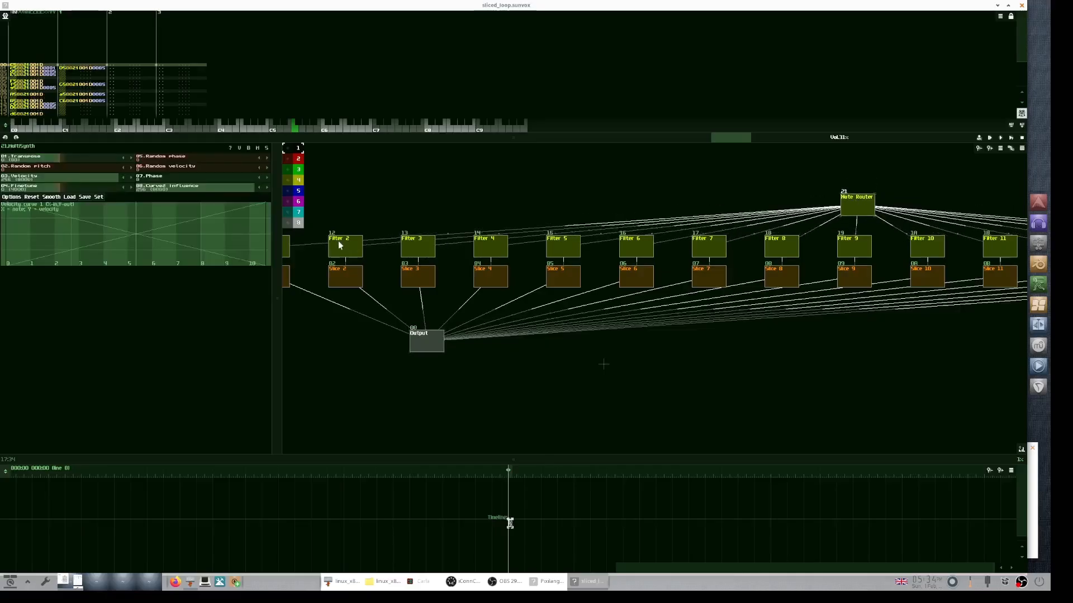
left_click(337, 240)
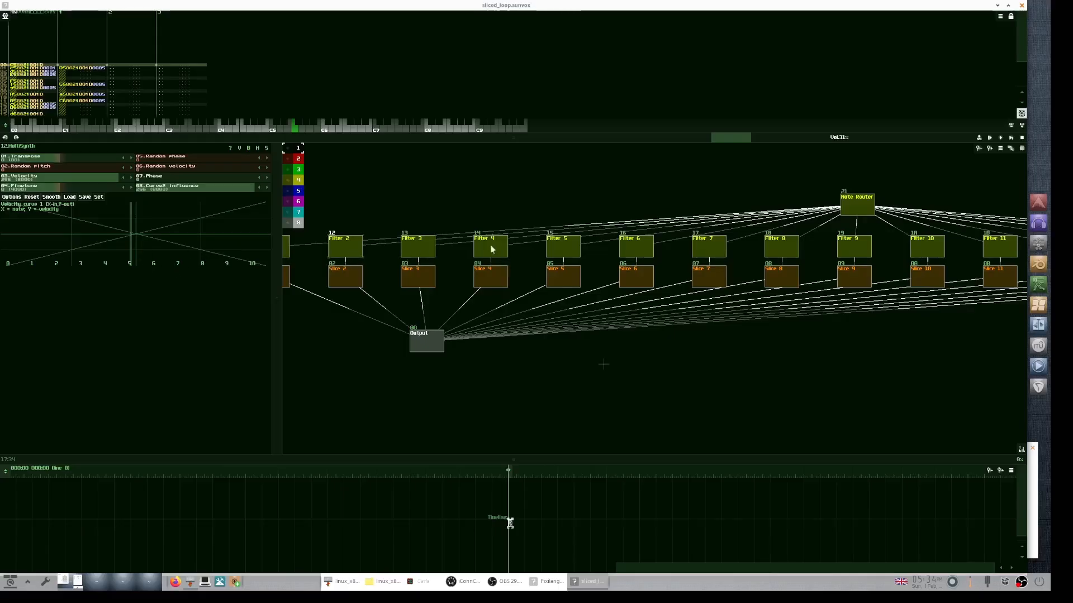
left_click(341, 278)
left_click(408, 279)
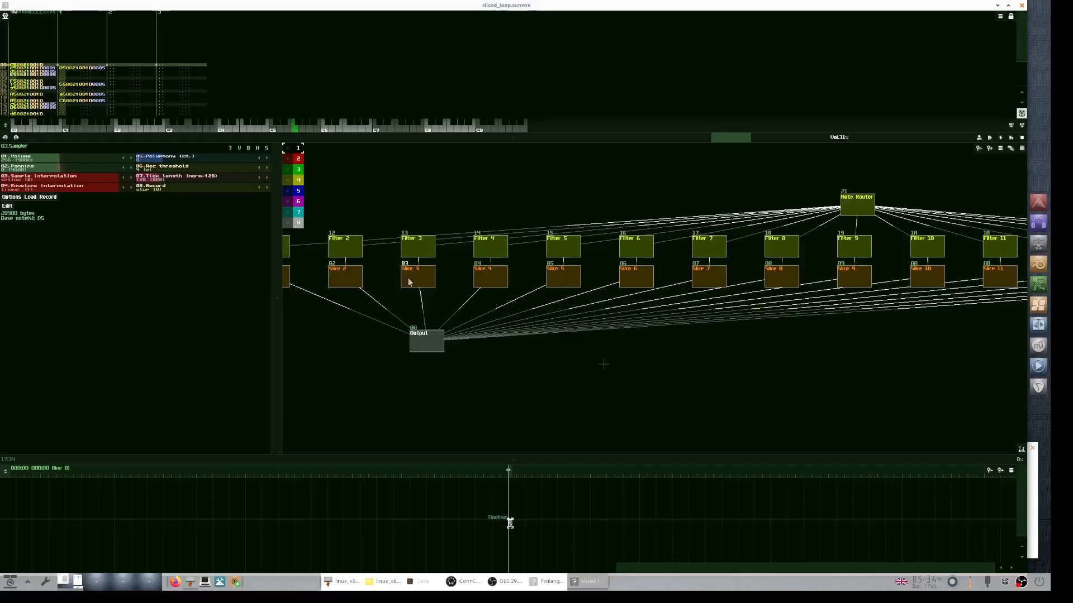
left_click(491, 277)
Play keyboard notes through the Note Router, and check the Slice 4 and Slice 2 samplers individually
left_click(846, 210)
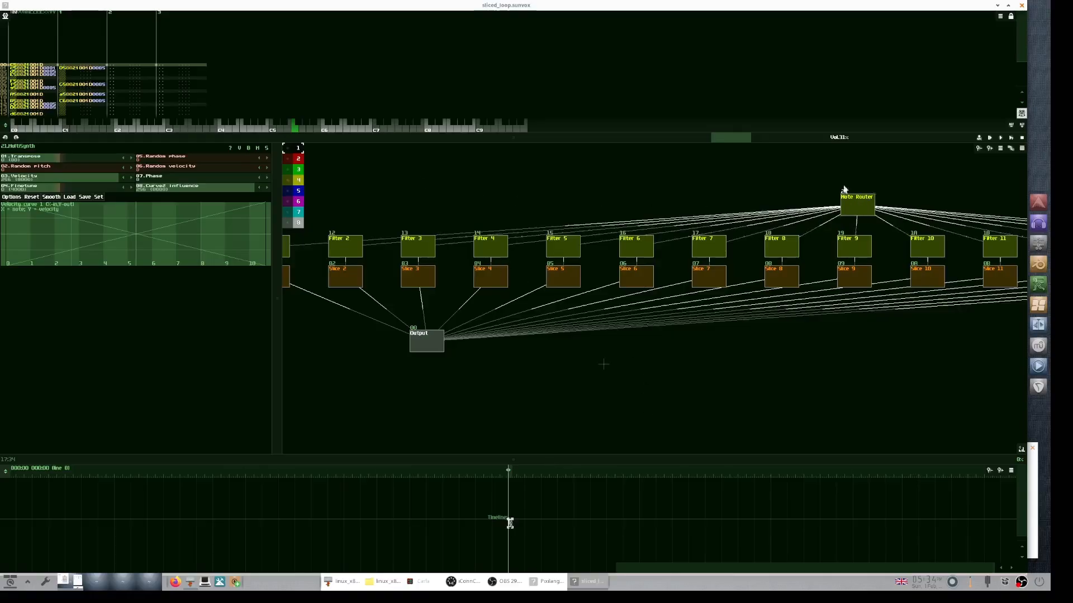
left_click(307, 130)
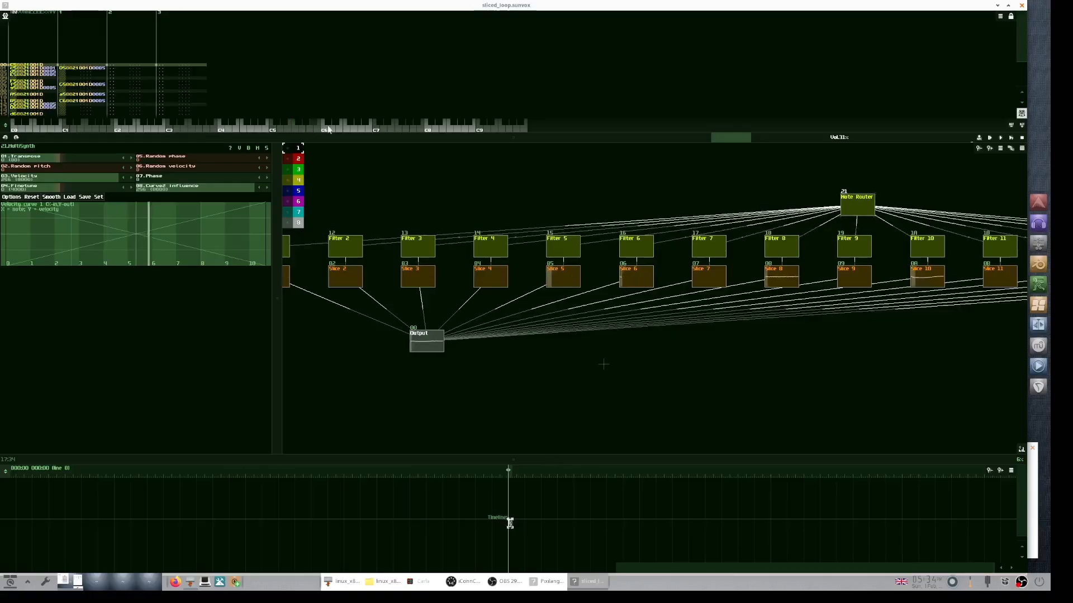
mouse_move(307, 132)
left_mouse_down()
mouse_move(259, 130)
mouse_move(302, 130)
mouse_move(279, 129)
left_mouse_up()
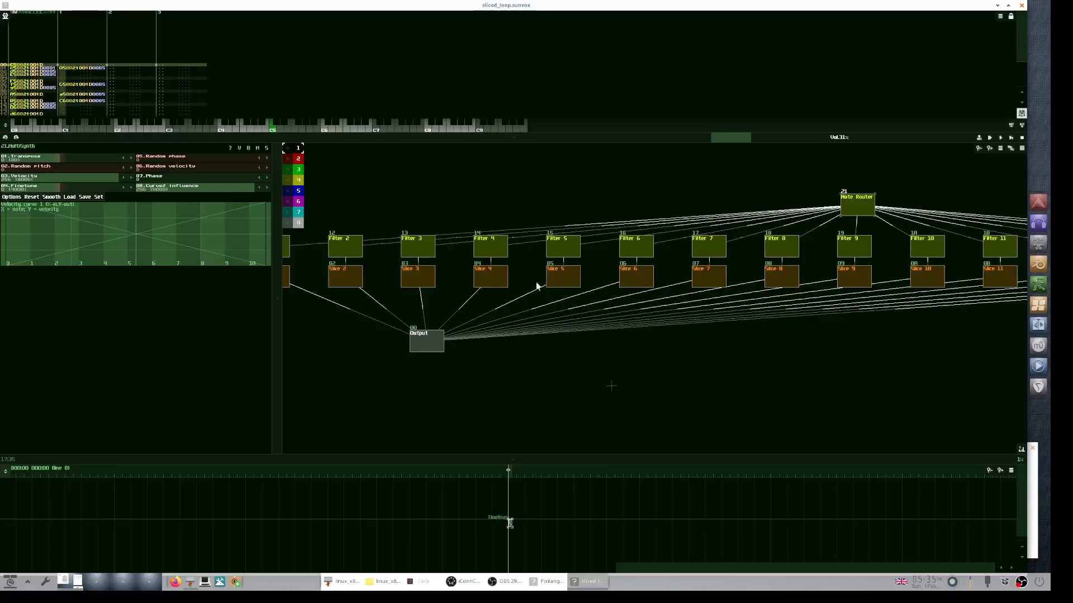
left_click(491, 276)
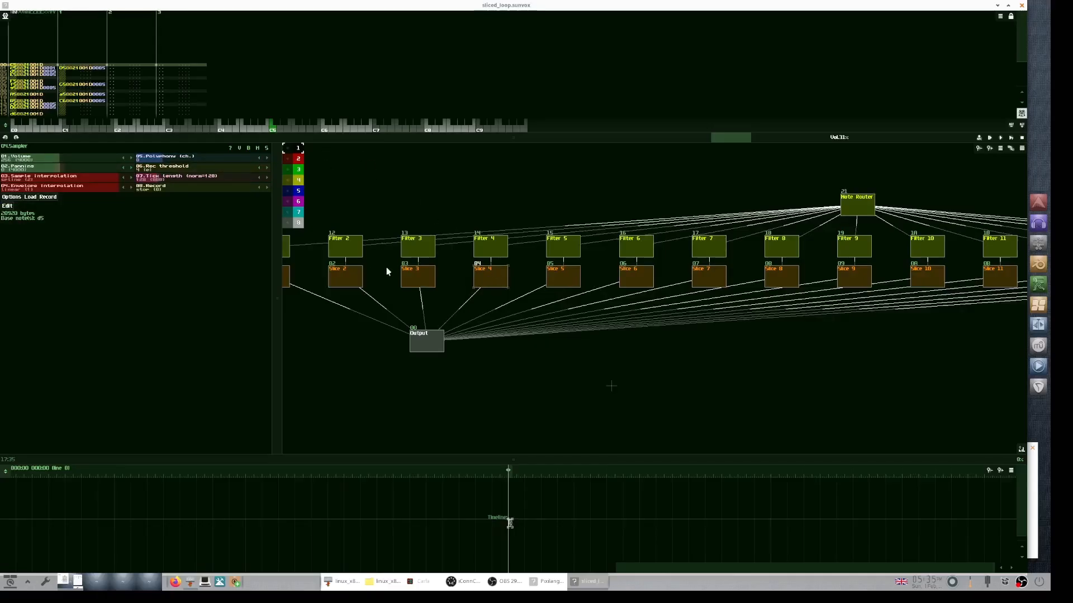
left_click(358, 275)
mouse_move(221, 130)
left_mouse_down()
mouse_move(330, 129)
mouse_move(196, 130)
left_mouse_up()
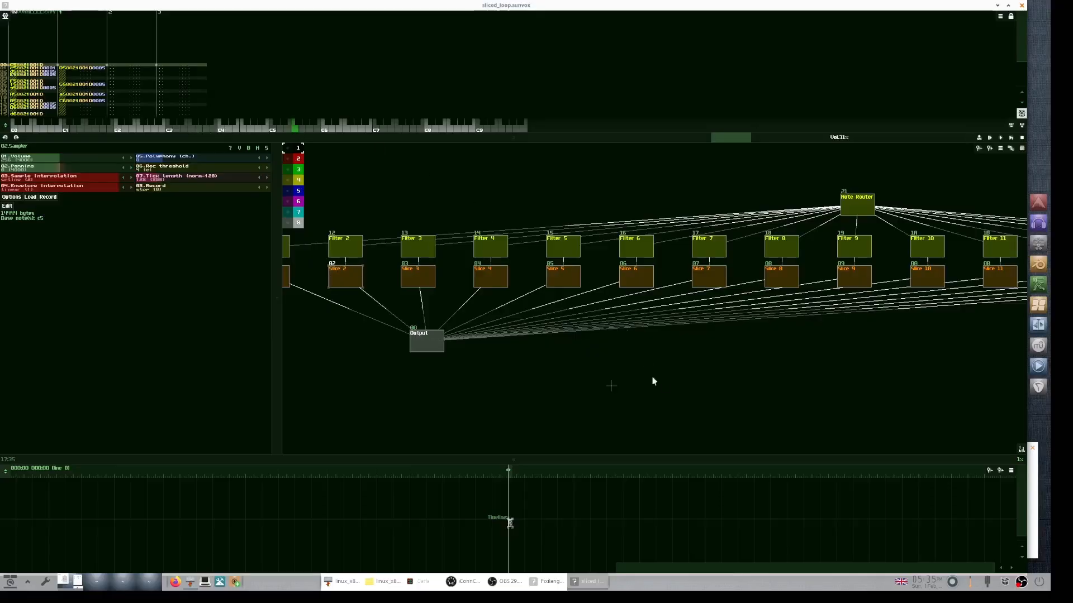
Return to SunChop, clear all slices and time-stretch the loop to 148 BPM
key("alt+Tab")
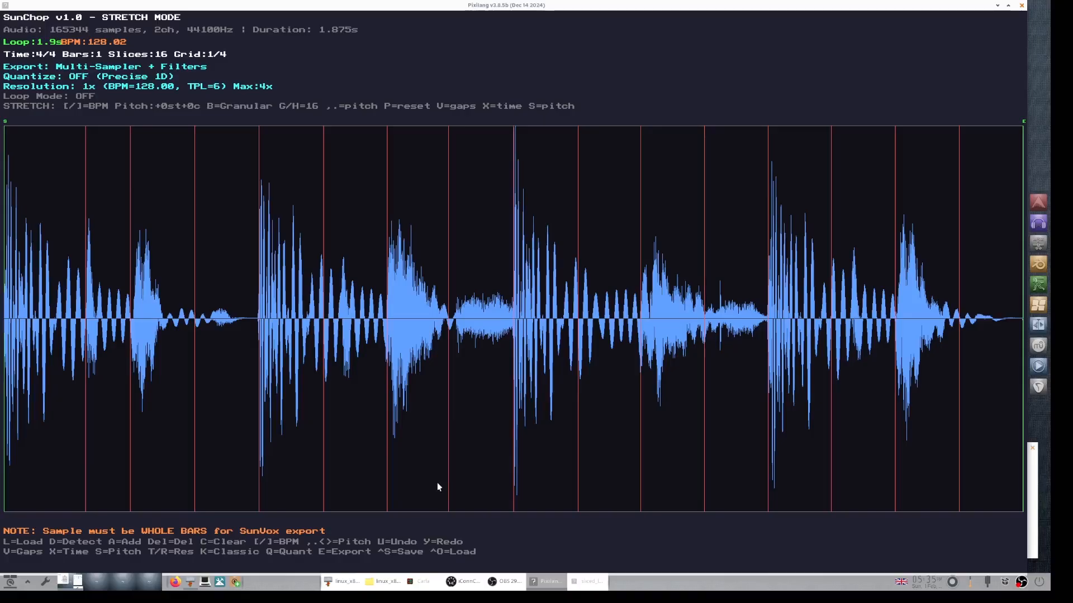
key("c")
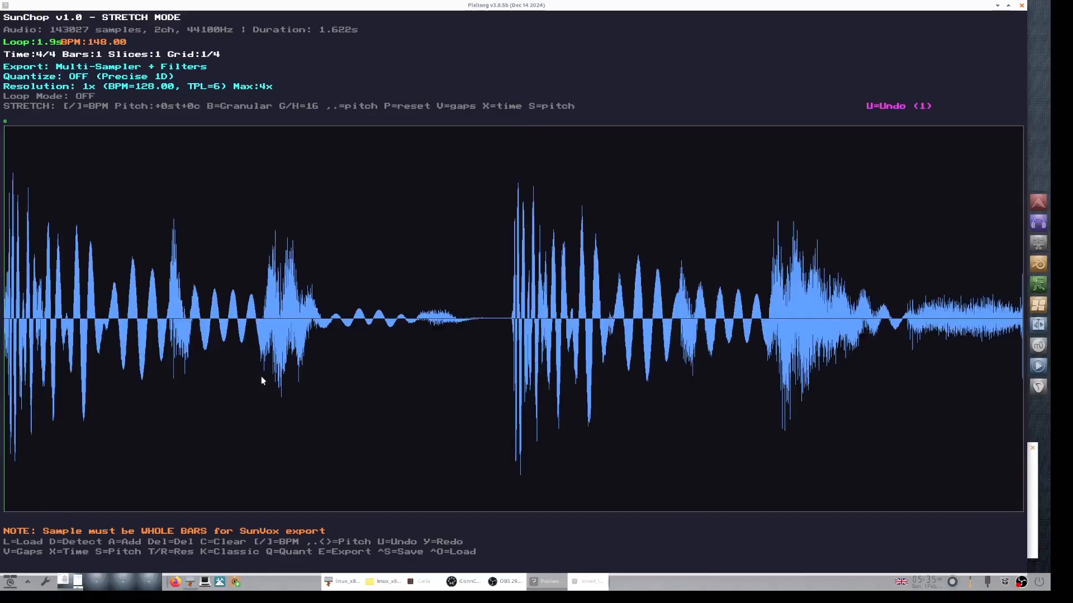
Play back the time-stretched loop several times to check its sound
key("space")
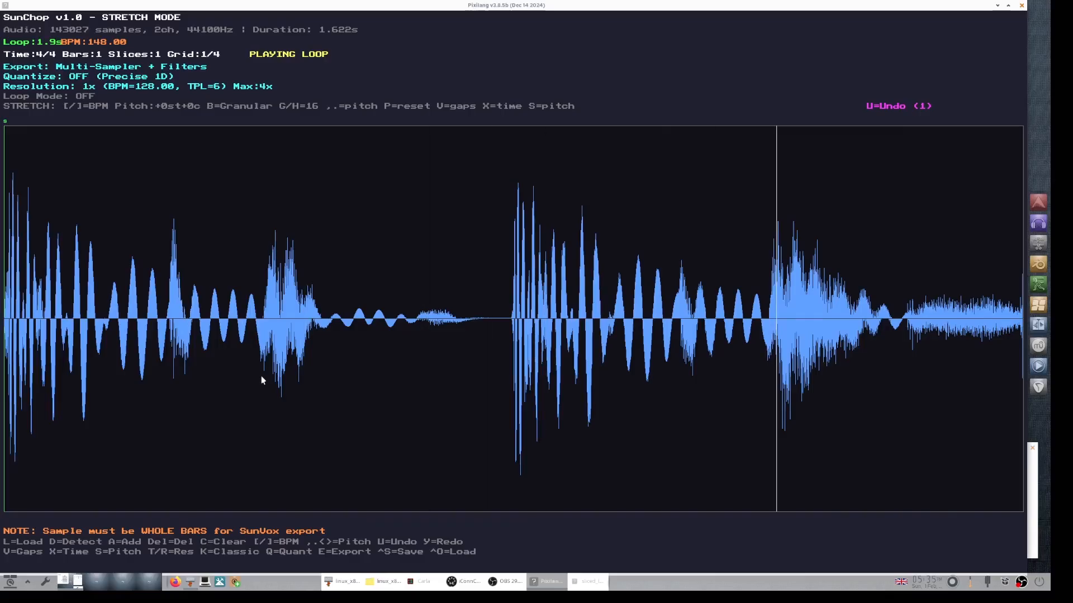
key("space")
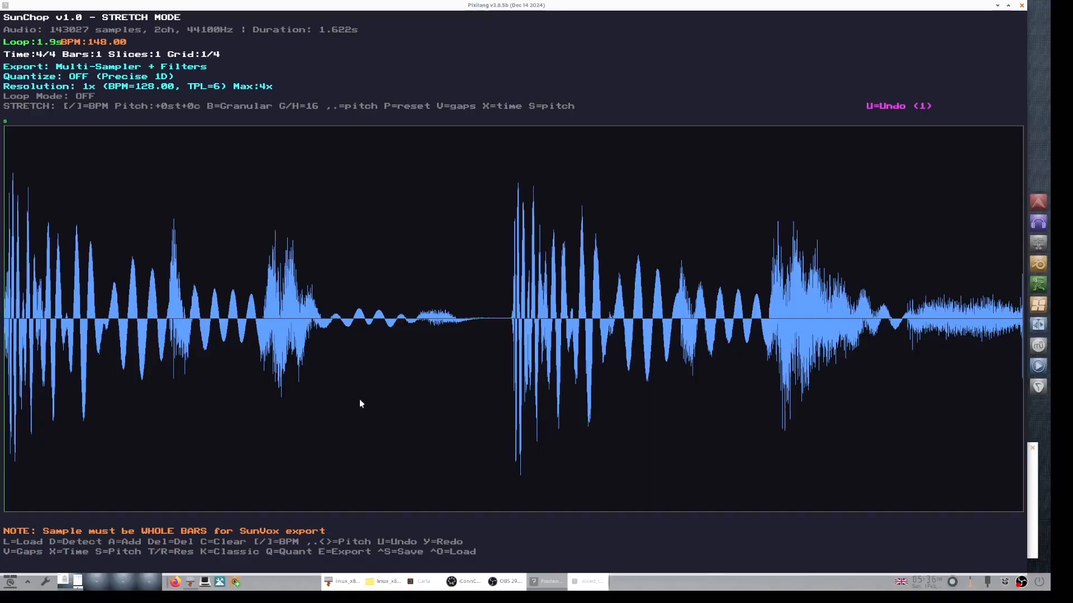
key("space")
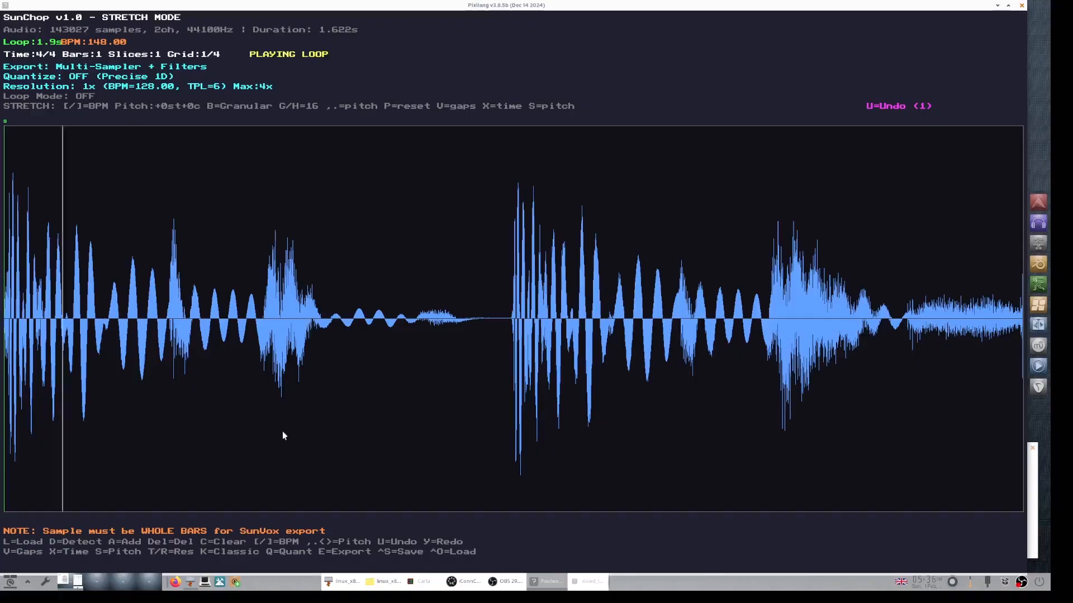
key("space")
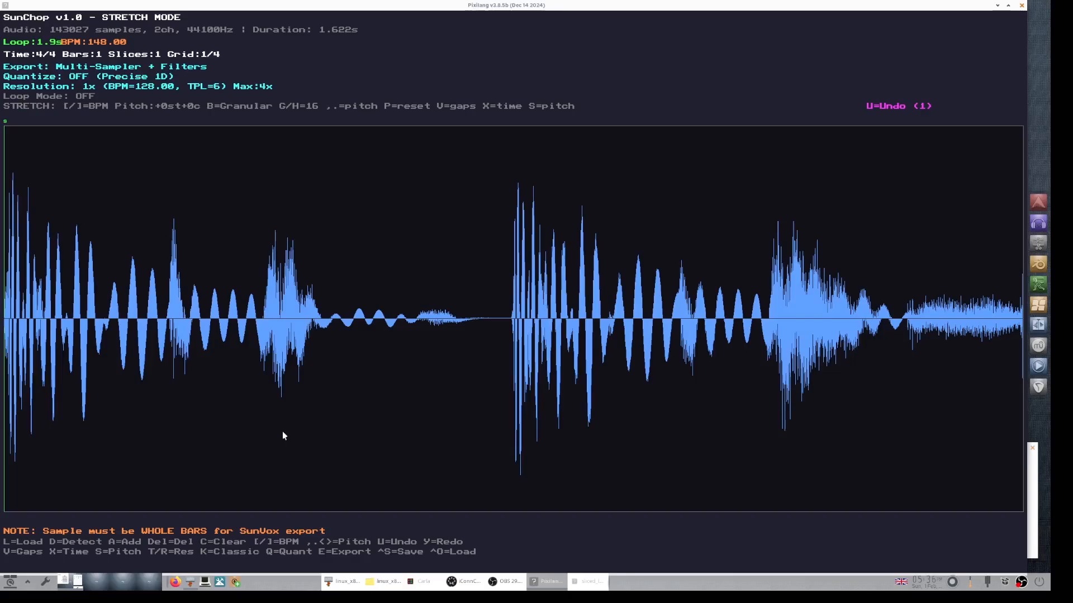
key("space")
key("space")
key("space")
key("space")
Change the slicing mode to sensitivity, set it to 16 and detect slices across the whole loop
key("m")
key("Down")
key("Down")
key("Down")
key("Up")
key("d")
scroll(581, 500, "down", 4)
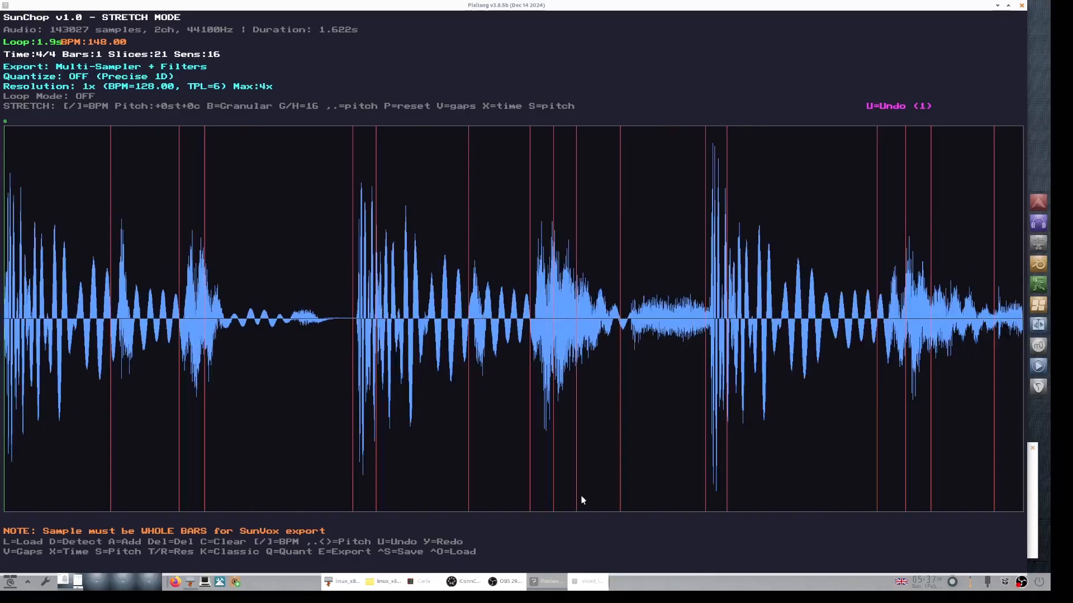
scroll(581, 500, "up", 1)
scroll(581, 500, "down", 1)
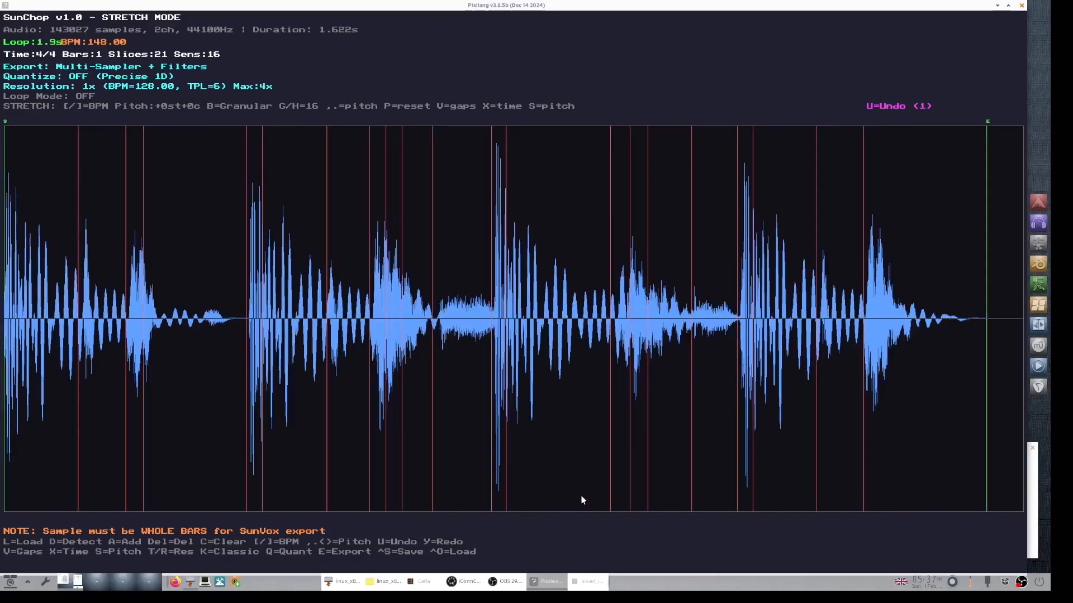
Turn Loop Mode on for the detected slices and audition several of them along the waveform
key("o")
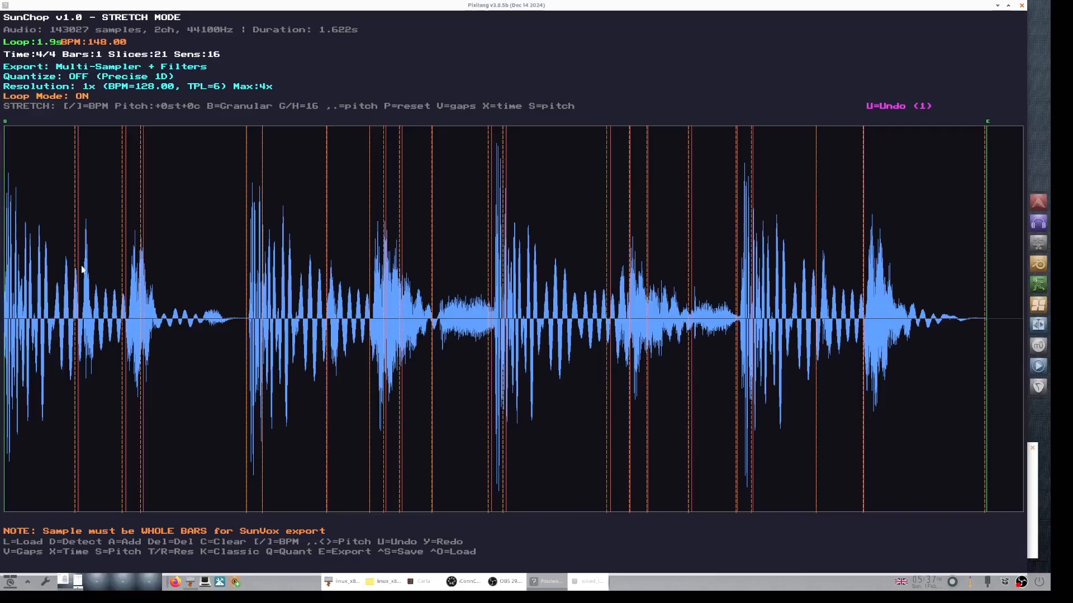
left_click(185, 224)
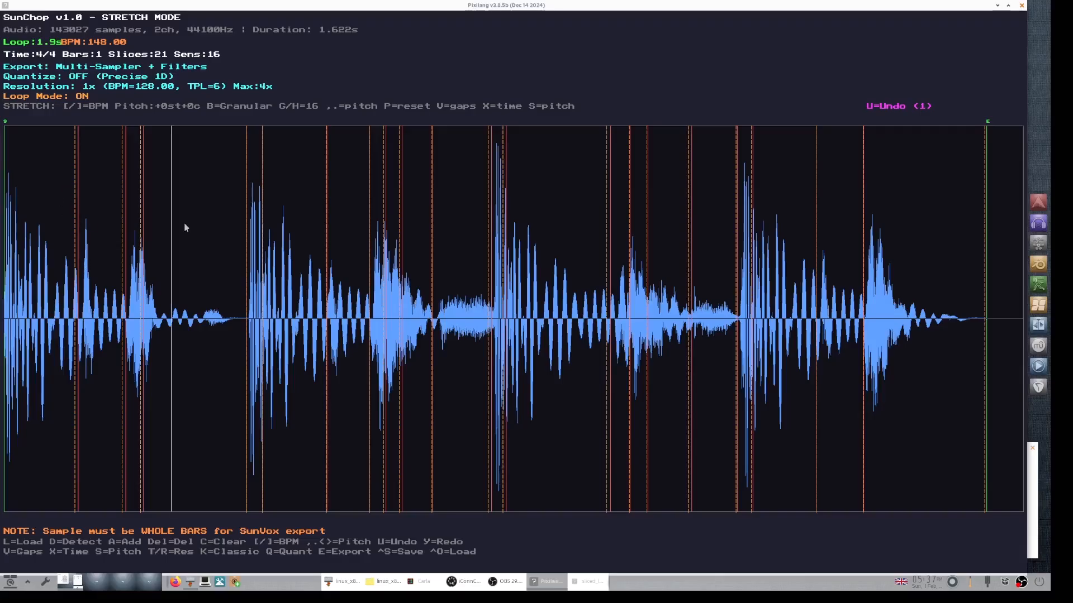
left_click(283, 224)
left_click(351, 227)
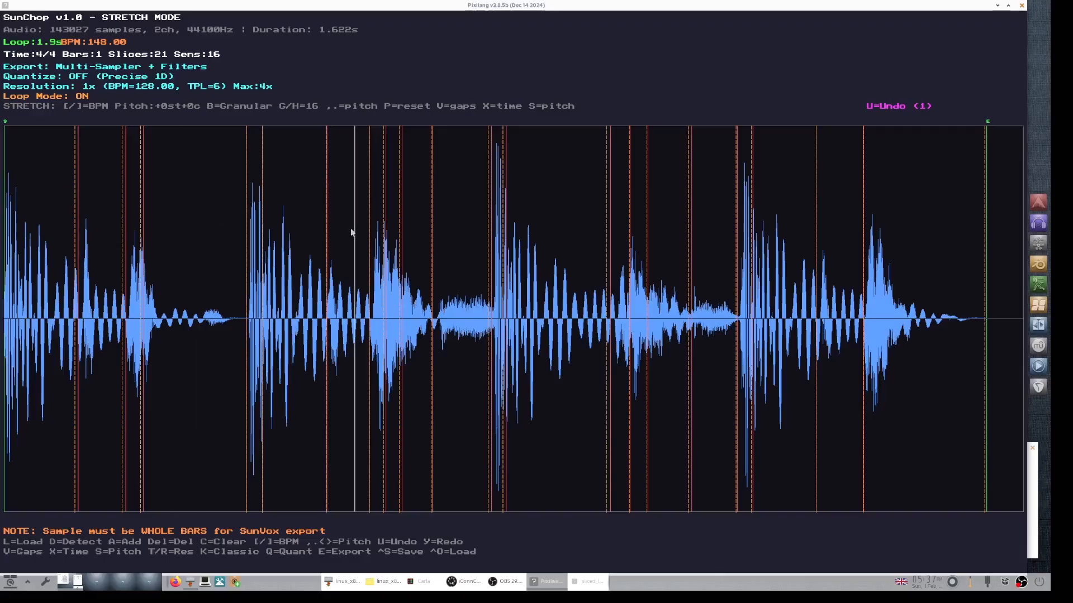
left_click(437, 232)
scroll(501, 387, "up", 1)
scroll(501, 386, "down", 4)
scroll(501, 386, "up", 4)
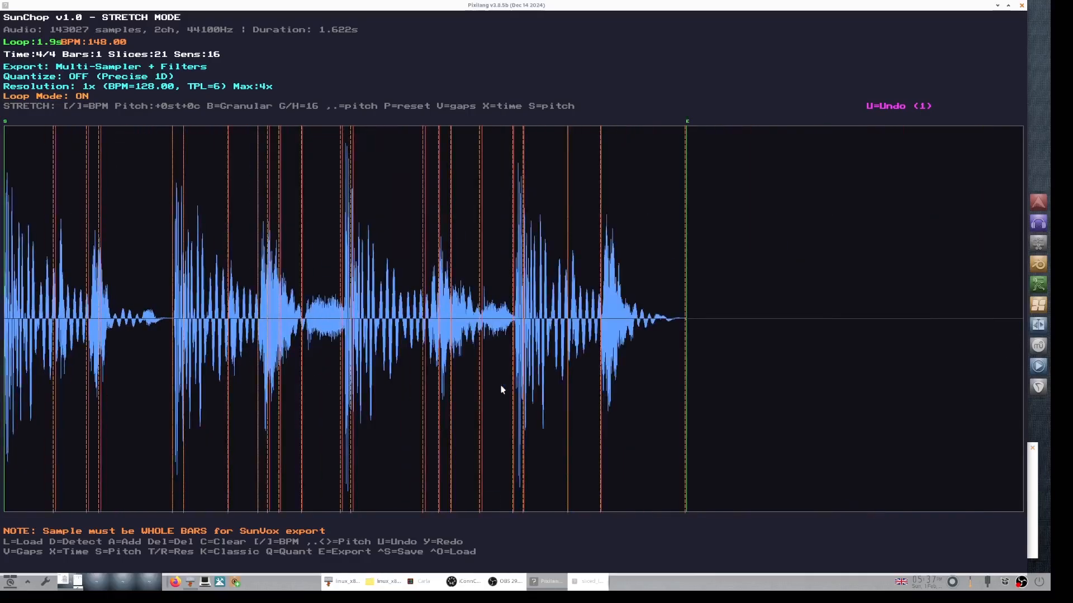
Audition the first detected slice of the stretched loop several times in a closer view
scroll(501, 389, "up", 5)
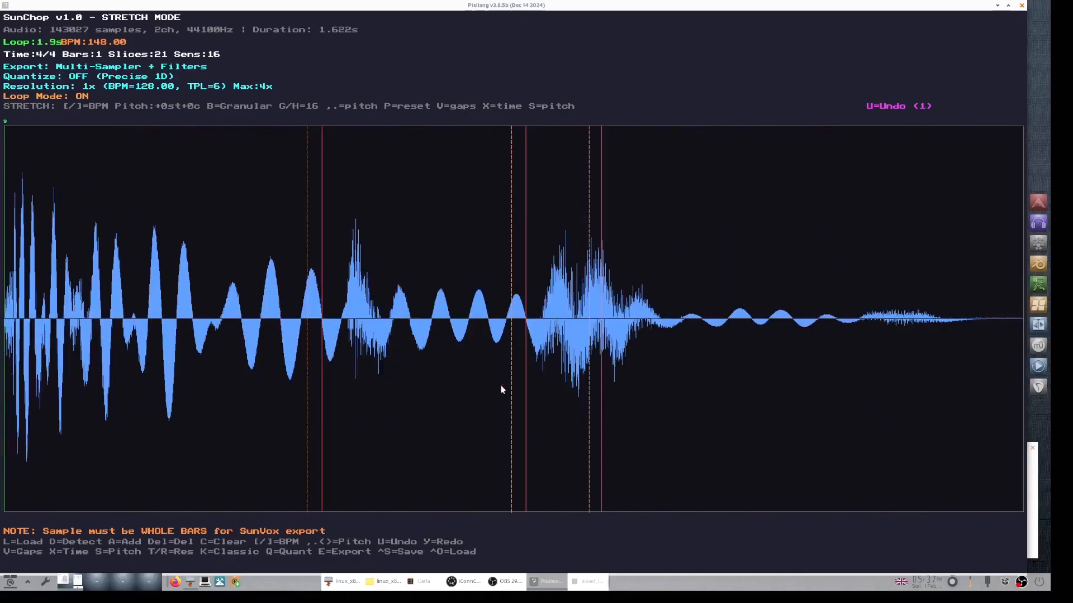
left_click(239, 294)
left_click(175, 286)
left_click(188, 293)
left_click(188, 292)
Try different loop point positions in the first two slices, moving each dashed marker well ahead of its slice end and partway back
mouse_move(308, 227)
left_mouse_down()
mouse_move(237, 227)
mouse_move(242, 217)
mouse_move(221, 225)
left_mouse_up()
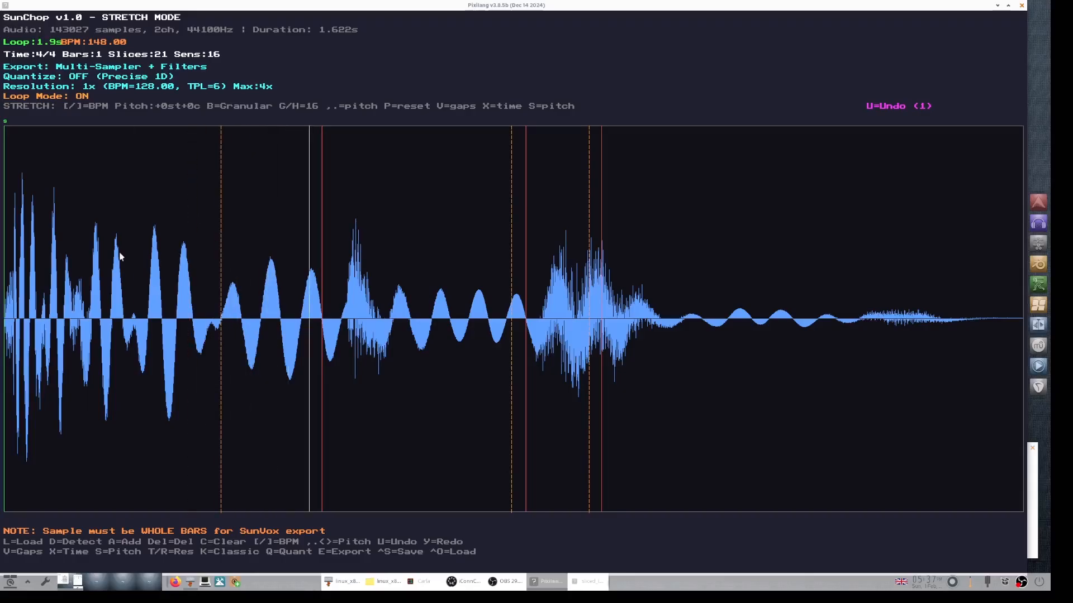
left_click_drag(220, 219, 281, 223)
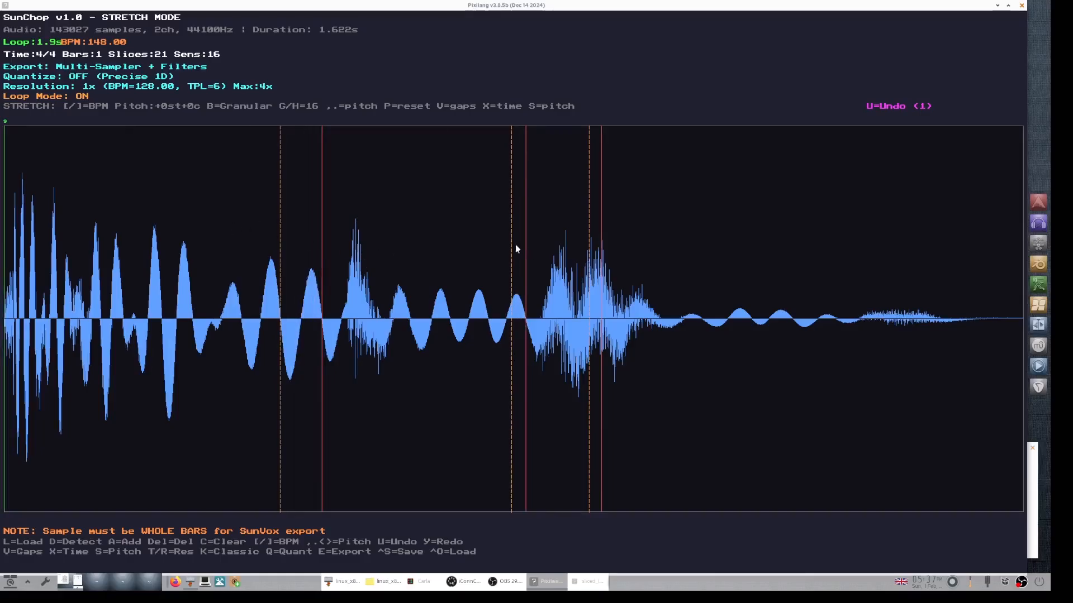
left_click_drag(511, 244, 434, 239)
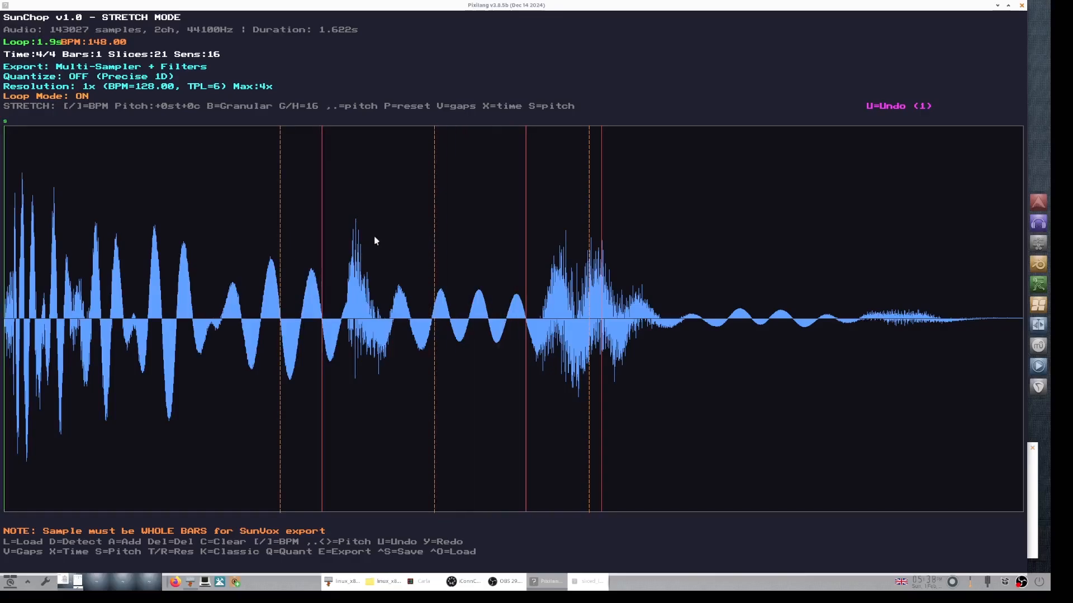
left_click_drag(436, 233, 508, 222)
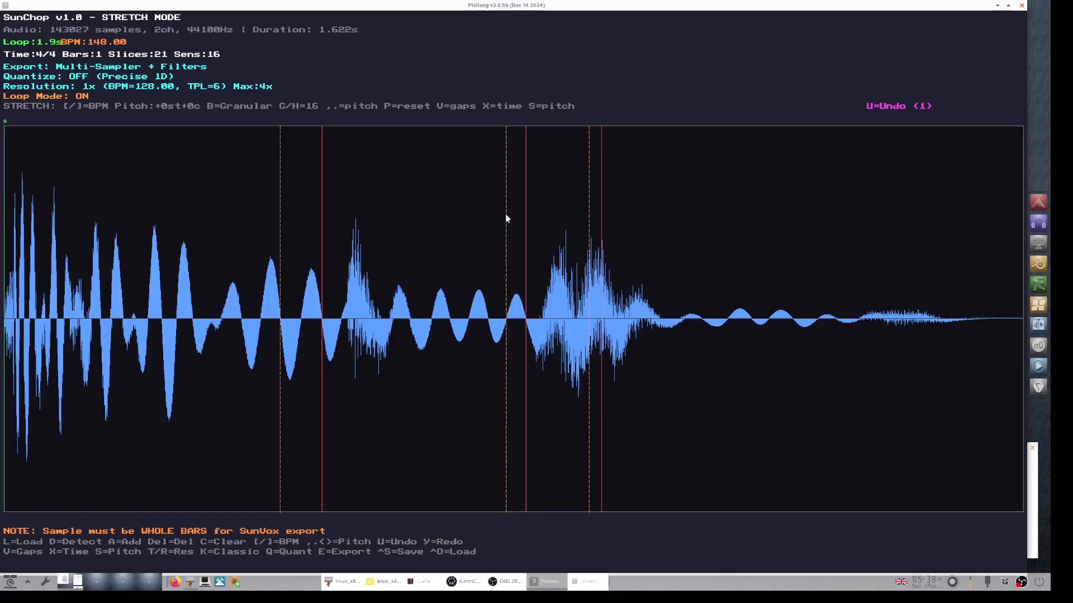
left_click_drag(499, 215, 462, 201)
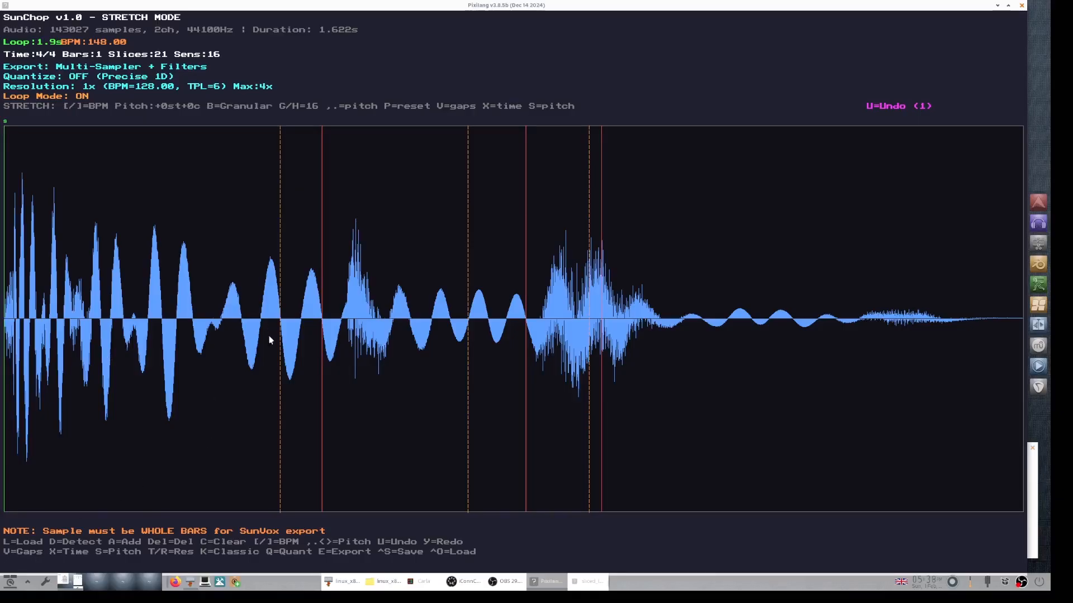
Undo the time-stretch of the loop
key("u")
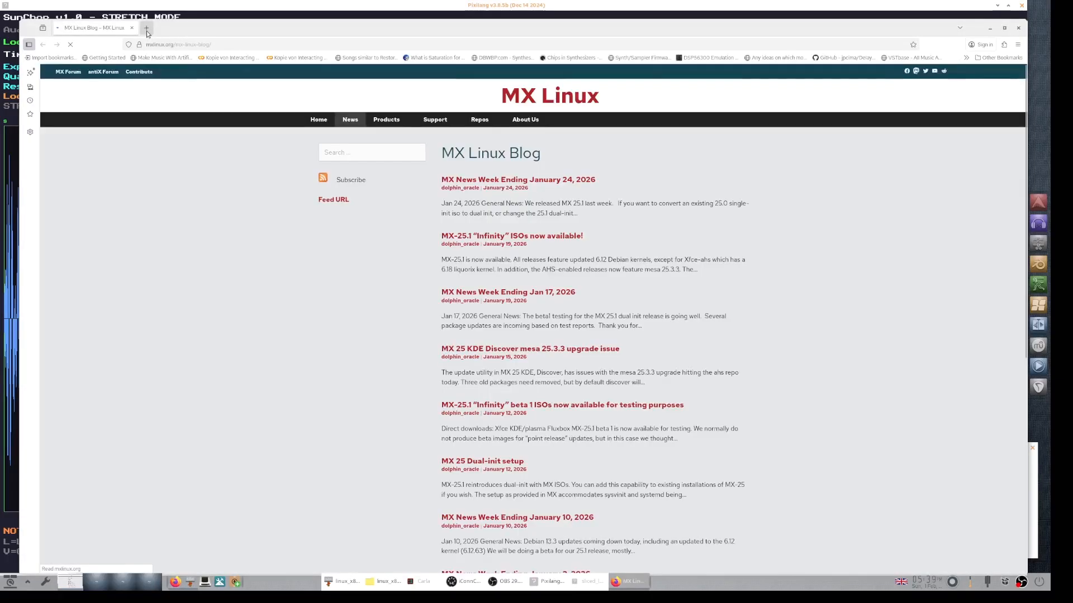
Open the "Sunchop - beat slicing app for Sunvox" forum thread in a new Firefox tab and read down through its replies
left_click(147, 31)
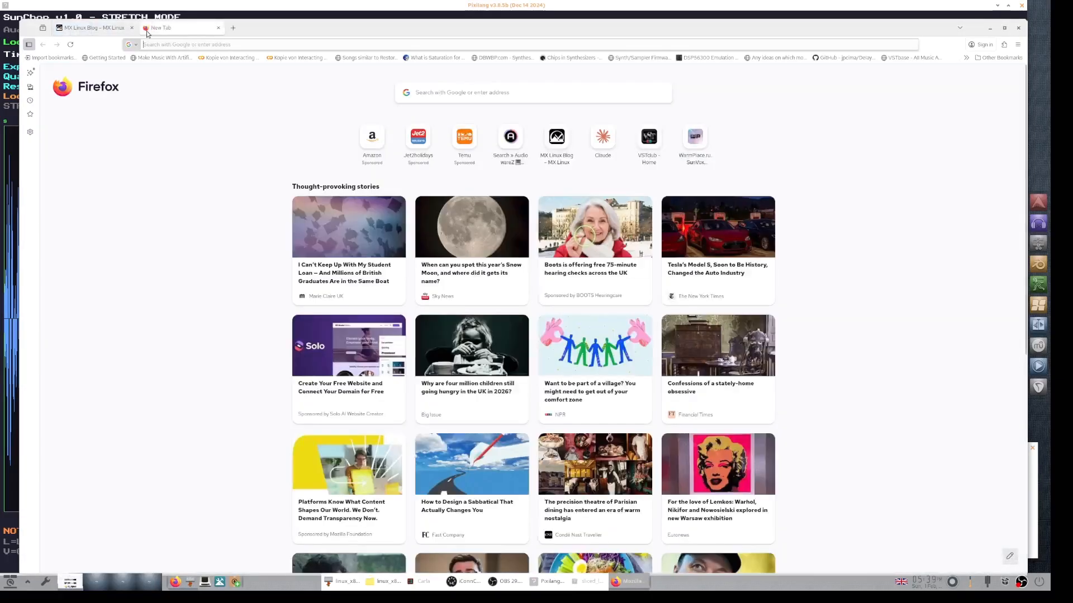
left_click(516, 158)
left_click_drag(1025, 129, 1023, 187)
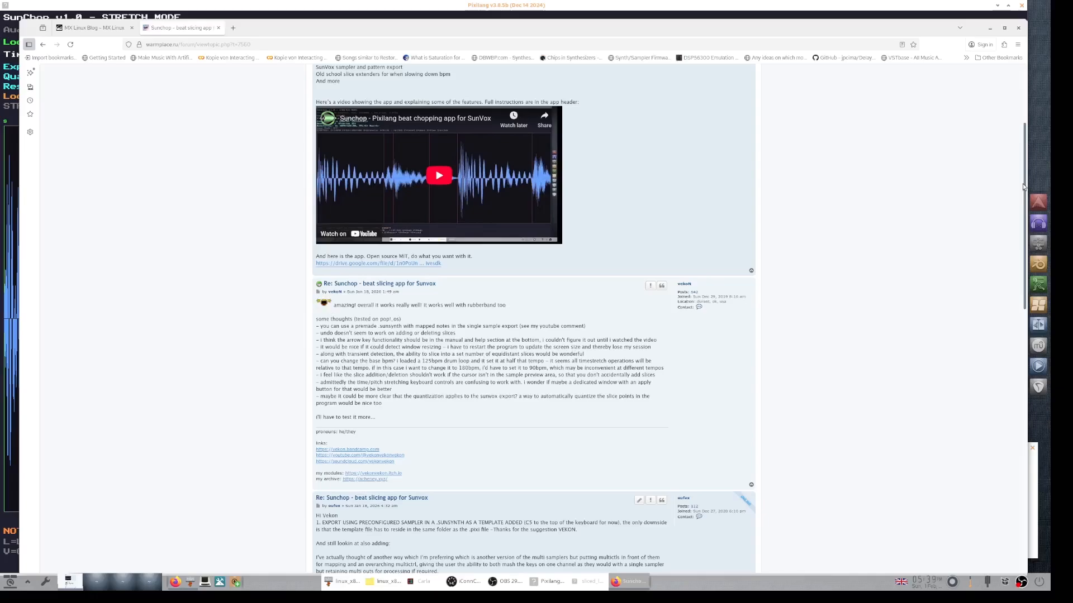
left_click_drag(1023, 185, 1022, 204)
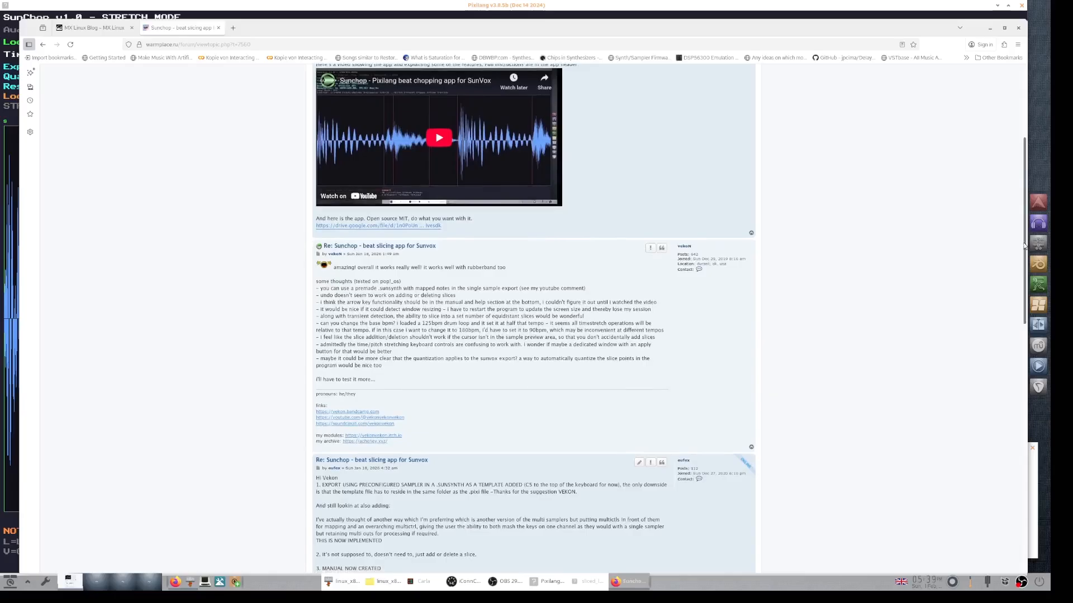
left_click_drag(1025, 246, 1024, 265)
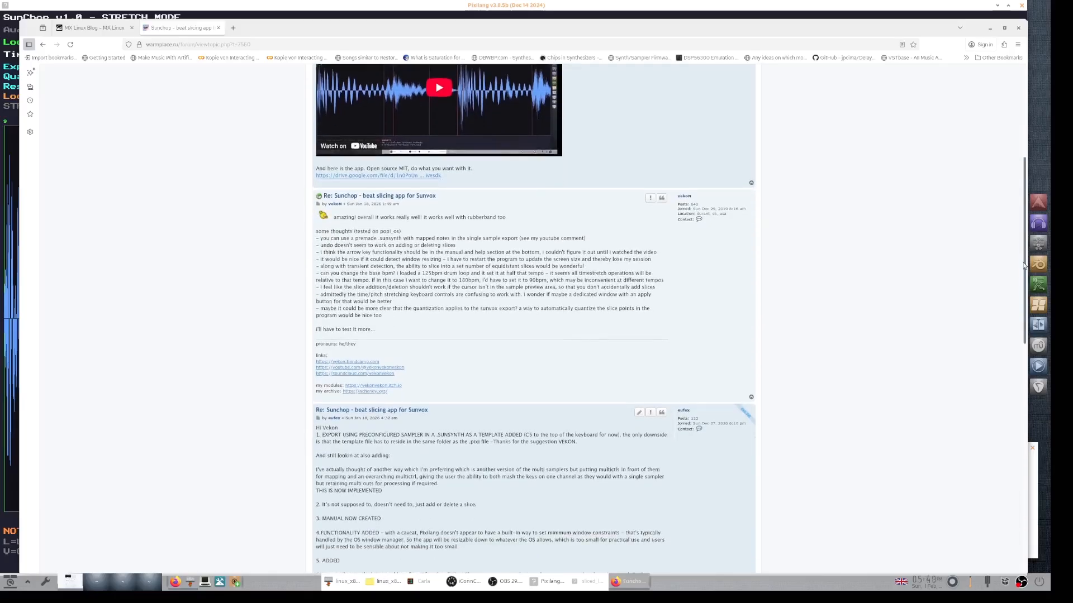
Minimise the browser and SunChop windows to show the desktop, and bring SunChop back up
left_click(990, 28)
left_click(997, 5)
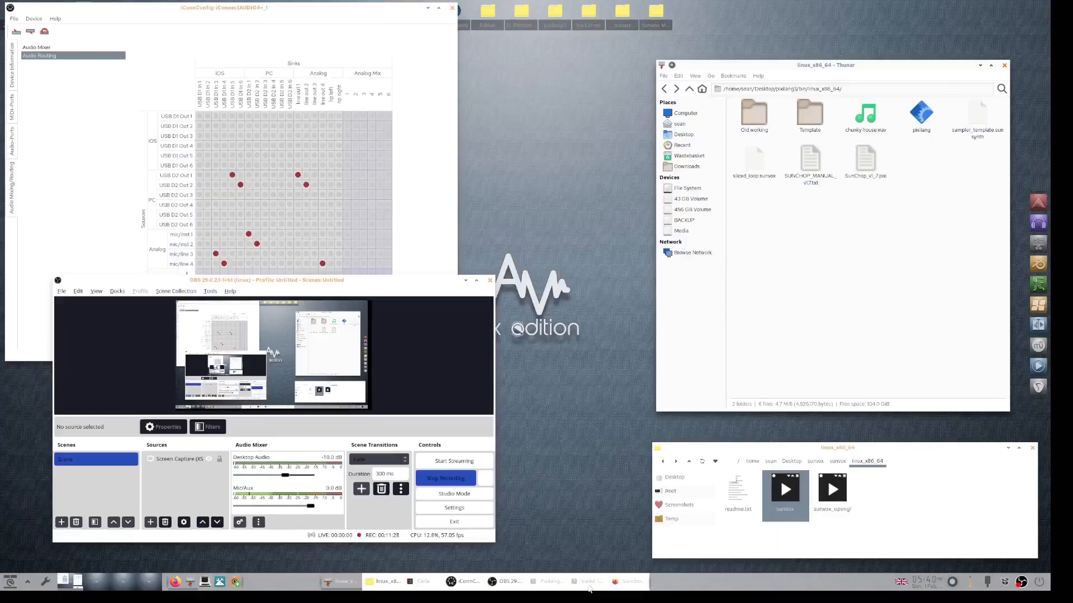
left_click(547, 582)
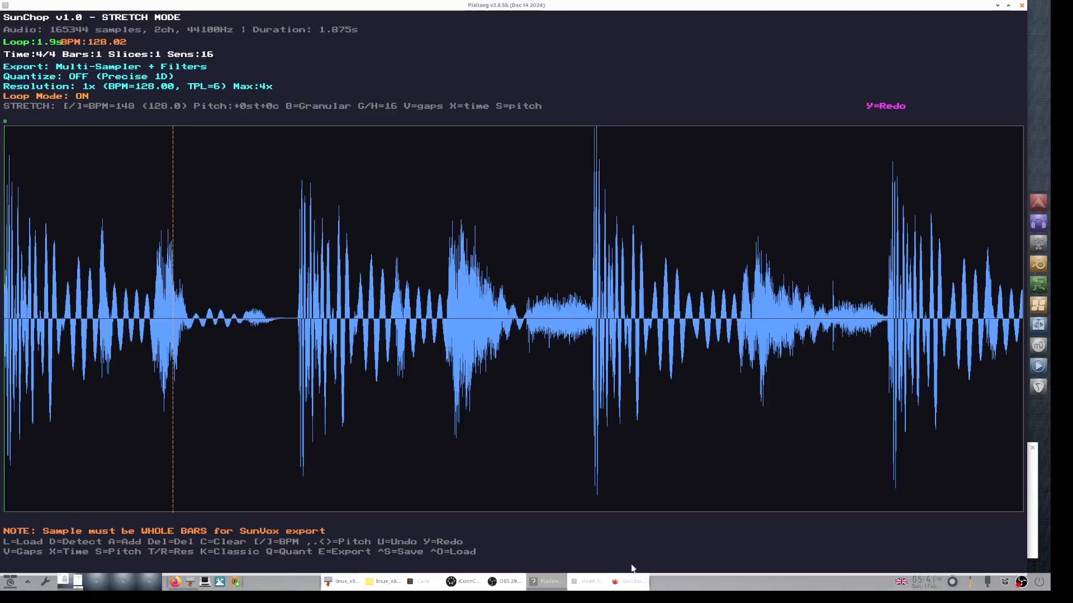
Revisit the forum thread's opening post in Firefox, view the sliced_loop project in SunVox and return to SunChop
left_click(629, 582)
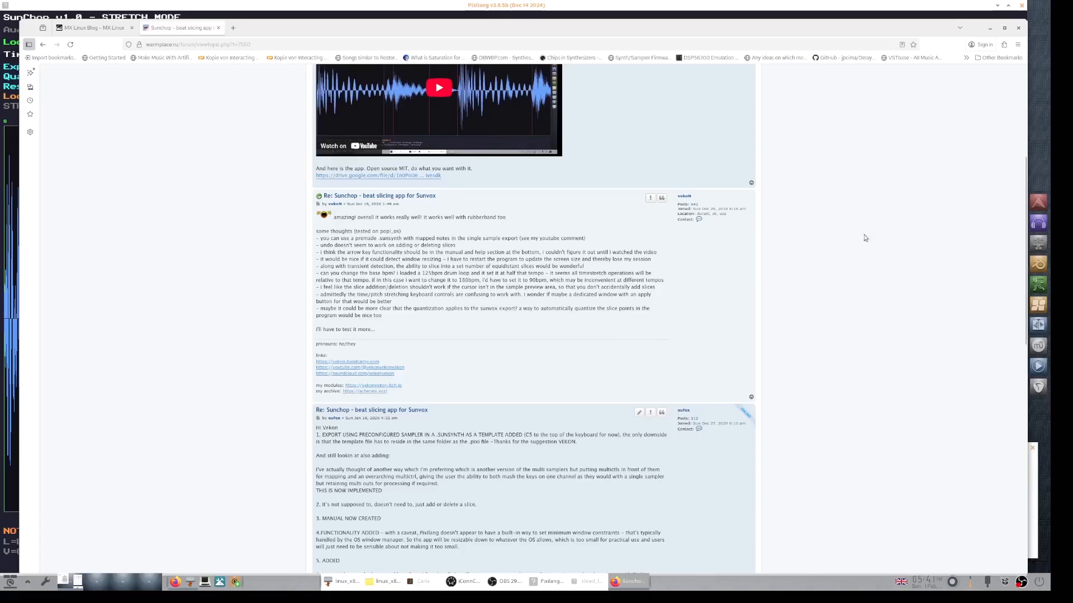
left_click_drag(1026, 225, 1032, 130)
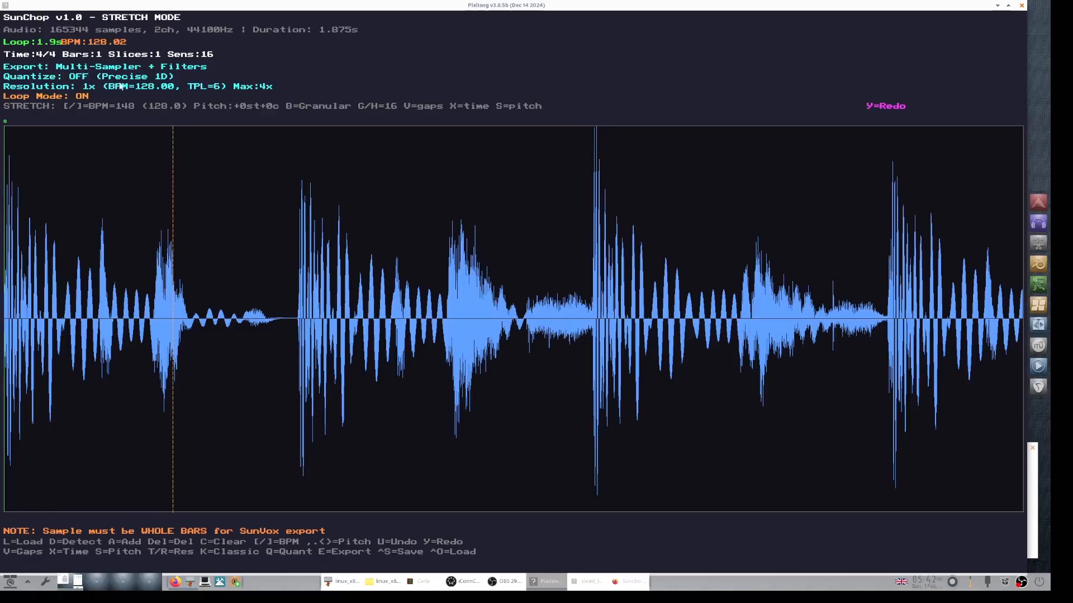
left_click(590, 587)
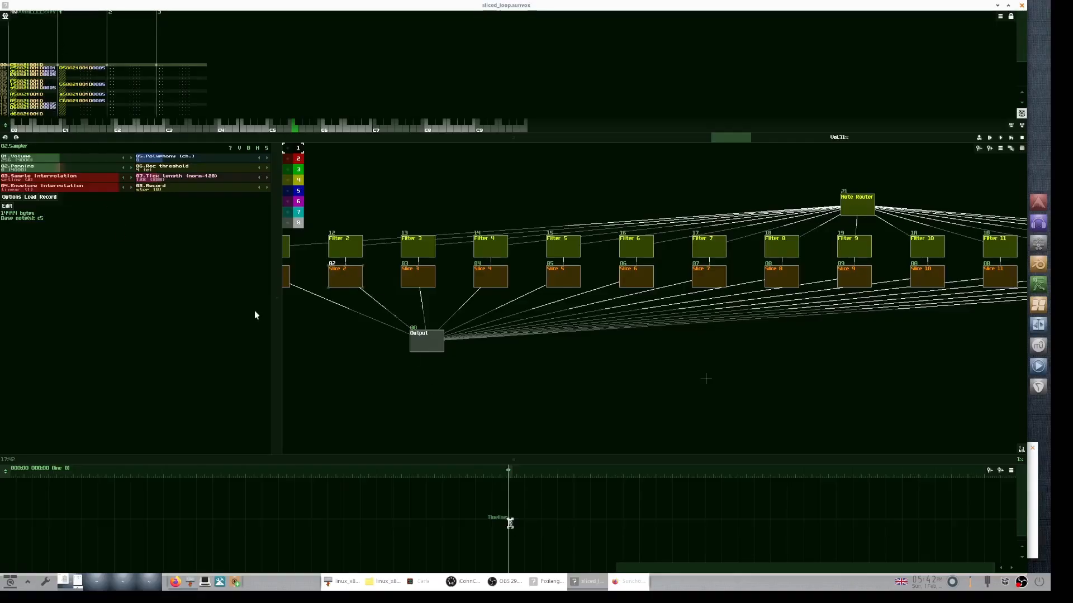
left_click(553, 582)
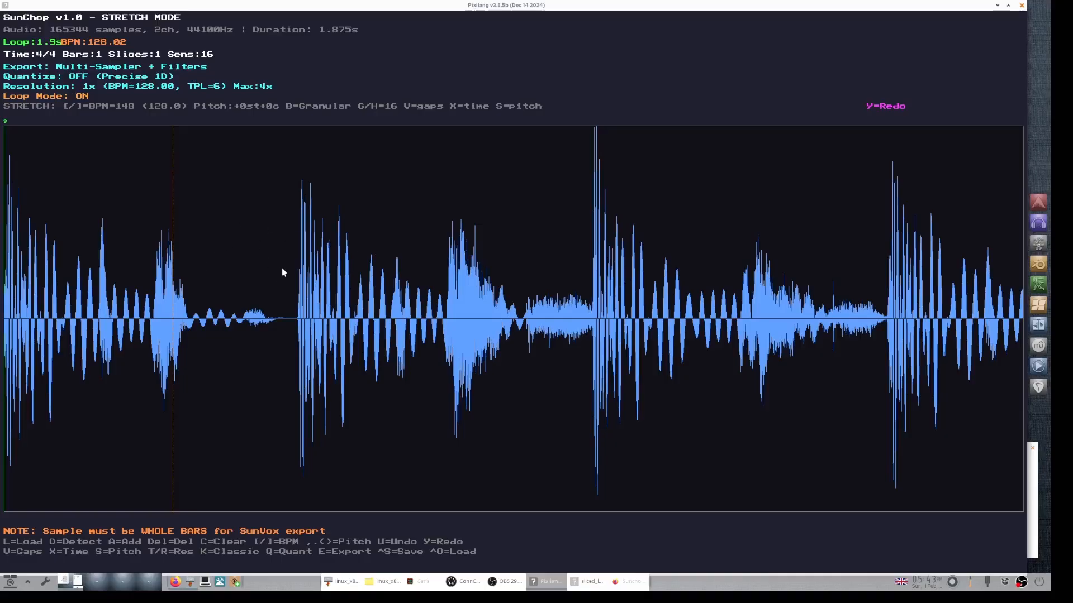
Minimise the browser, SunChop and SunVox windows to uncover the linux_x86_64 folder on the desktop
left_click(624, 584)
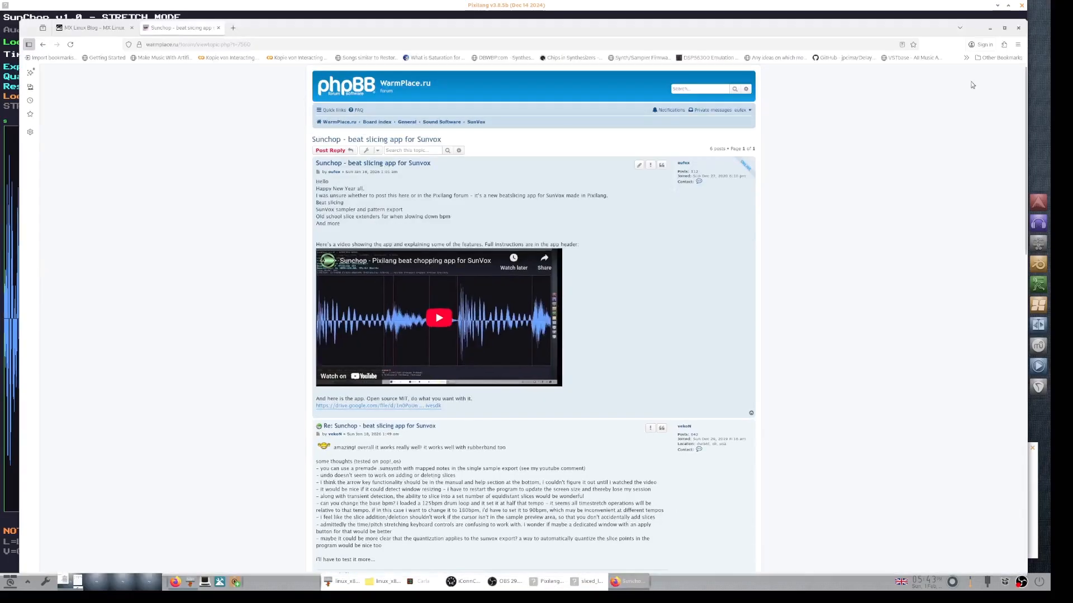
left_click(991, 31)
left_click(998, 6)
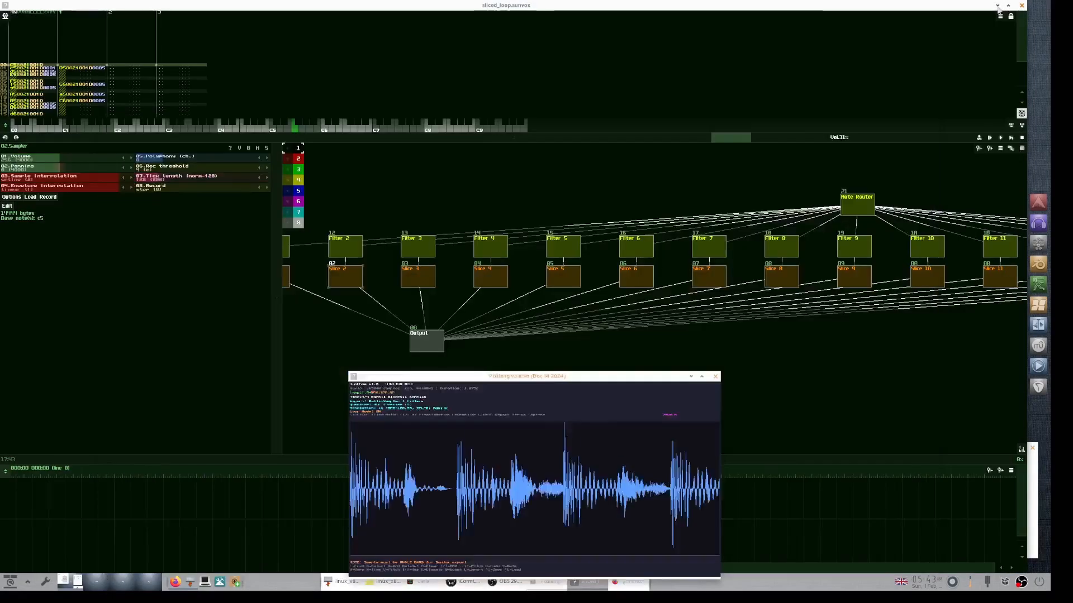
left_click(997, 6)
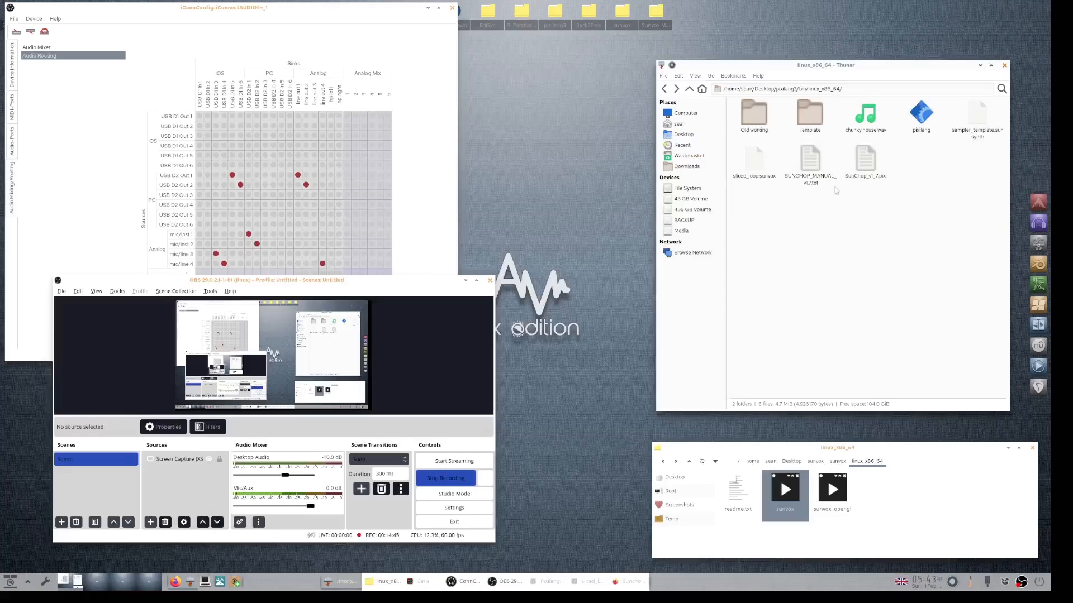
Open the SunChop manual text file, highlight its Rubber Band dependency and installation section, and minimise the manual
double_click(810, 162)
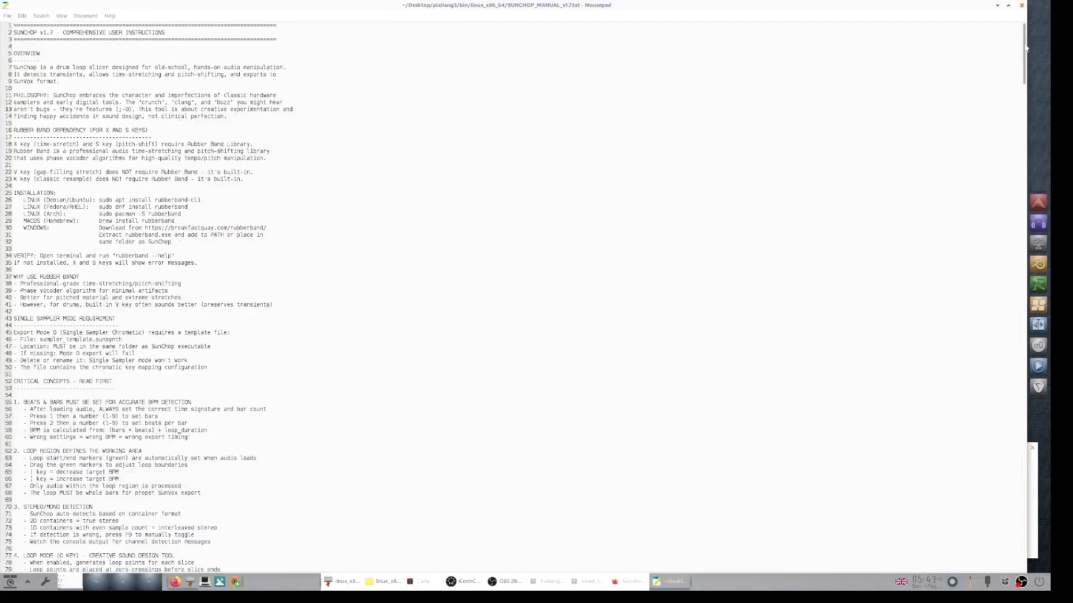
left_click_drag(1027, 56, 1041, 24)
left_click_drag(13, 130, 238, 240)
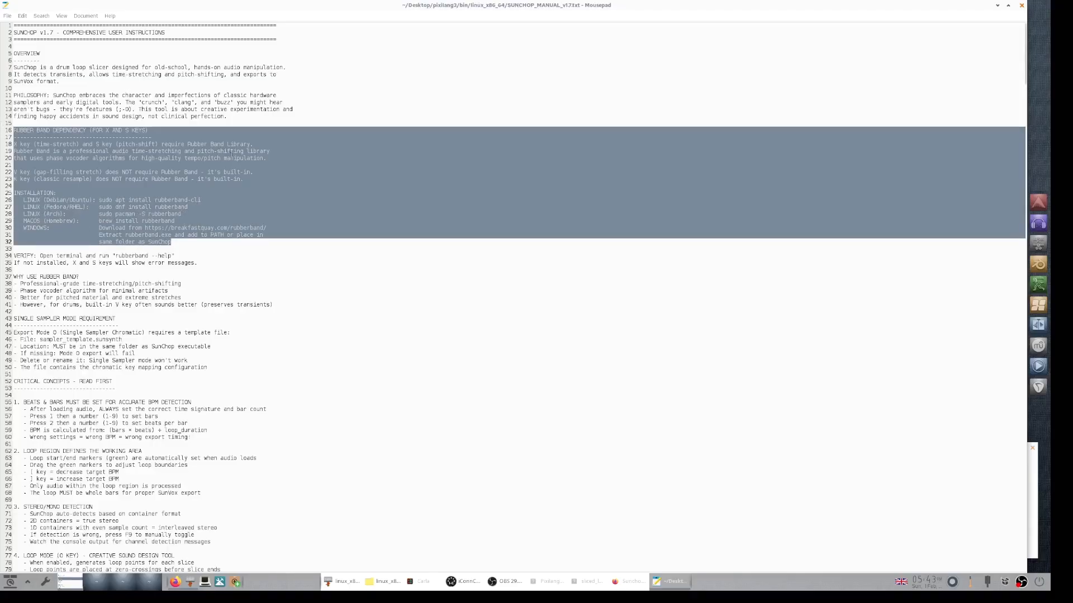
left_click(998, 7)
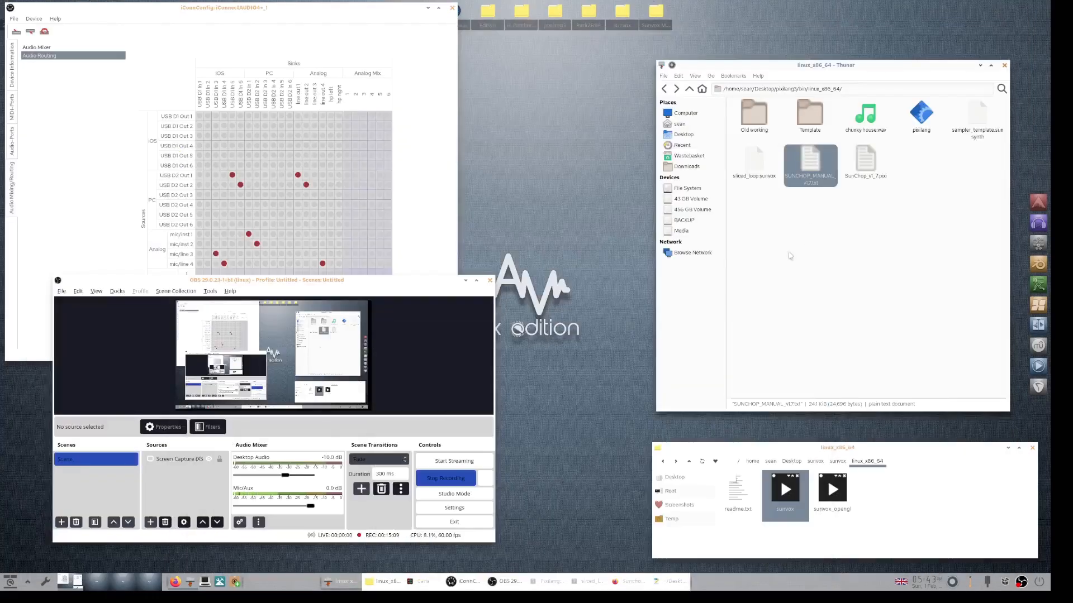